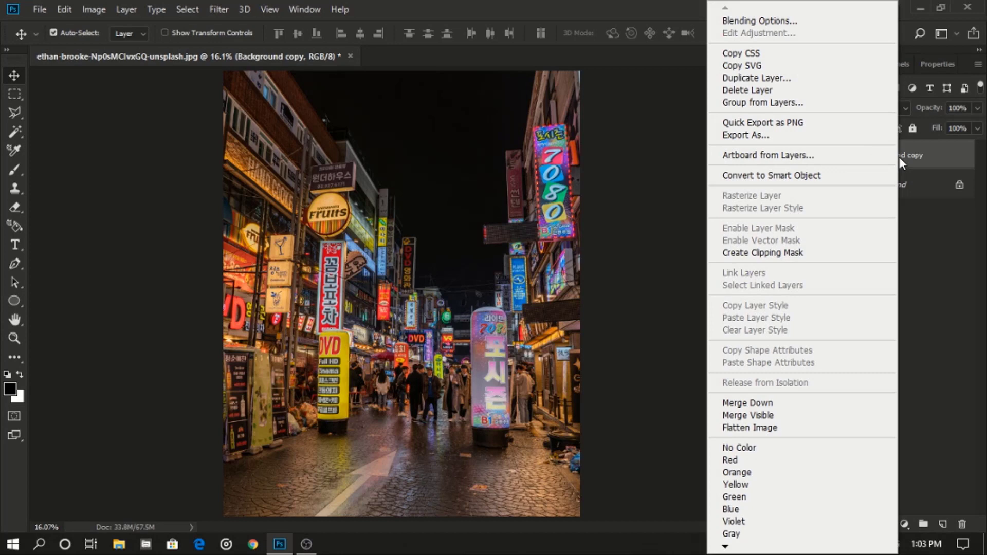
# - Convert the Background copy layer to a smart object and open the Camera Raw Filter on it
pyautogui.click(882, 176)
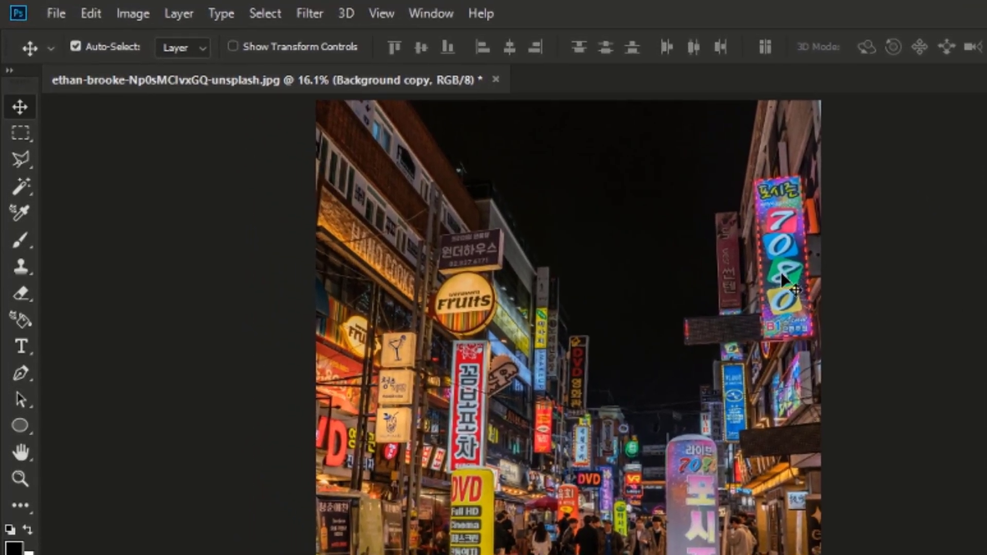
pyautogui.click(294, 14)
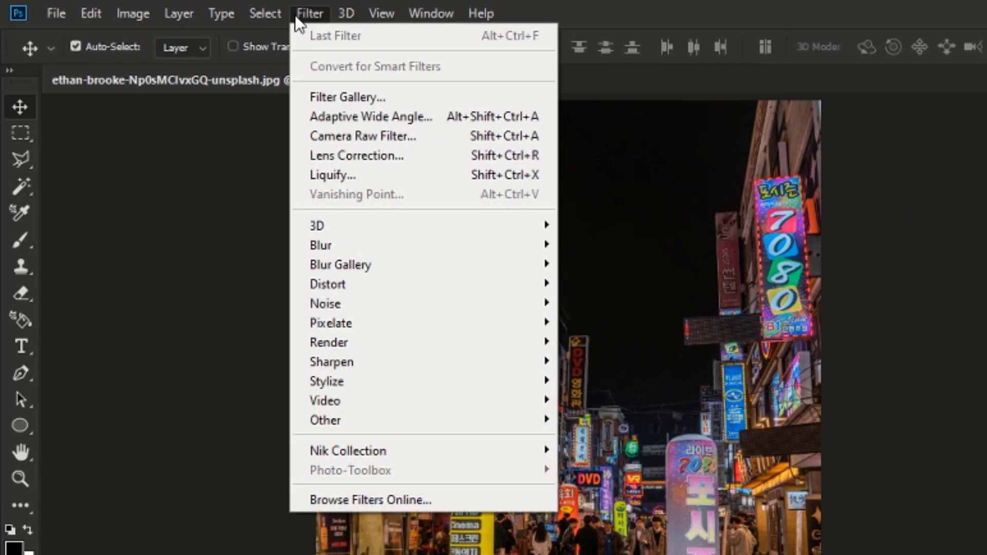
pyautogui.click(403, 135)
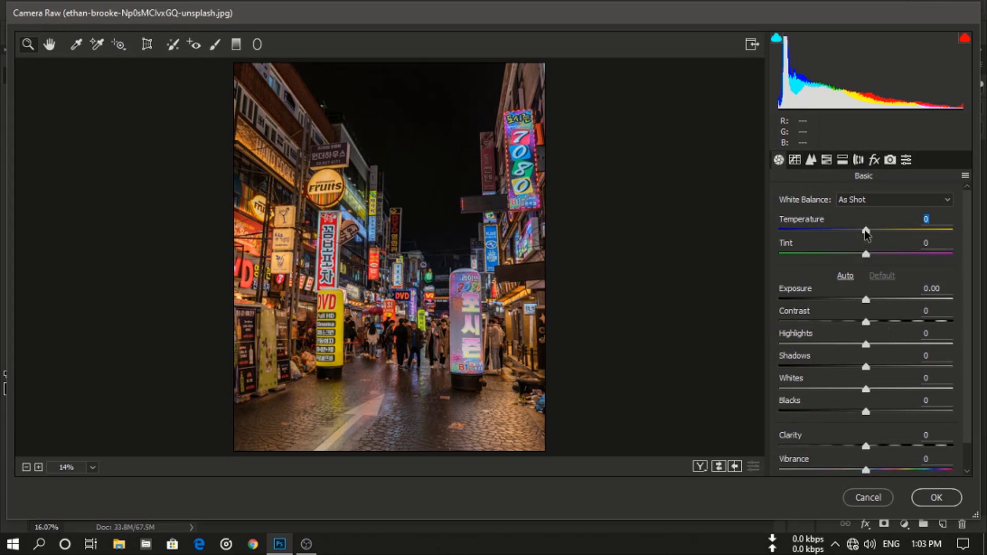
# - In the Basic panel, set Temperature -21, Tint +33, Highlights -38, Shadows +72, Whites +23 and Clarity -9
pyautogui.moveTo(865, 229); pyautogui.dragTo(894, 255)
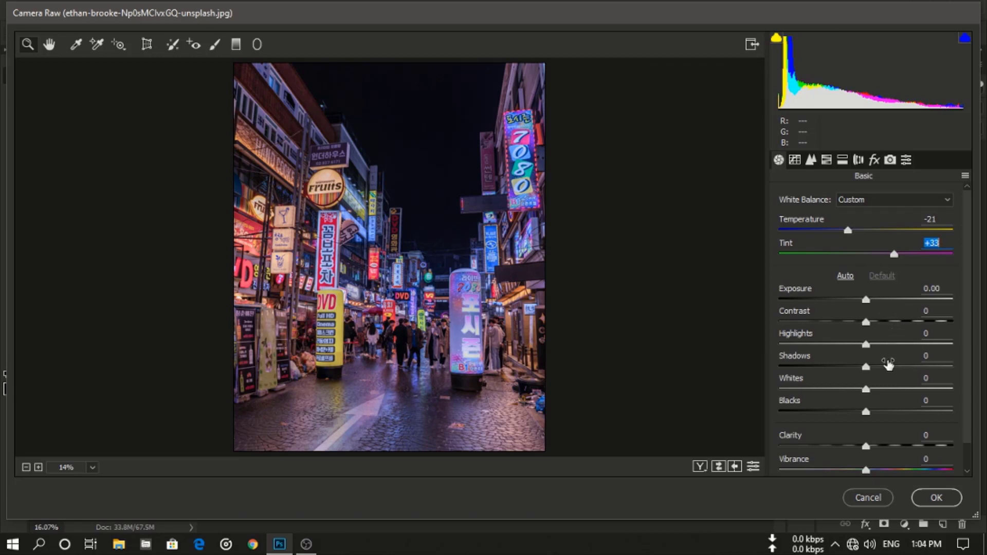
pyautogui.moveTo(866, 344); pyautogui.dragTo(928, 369)
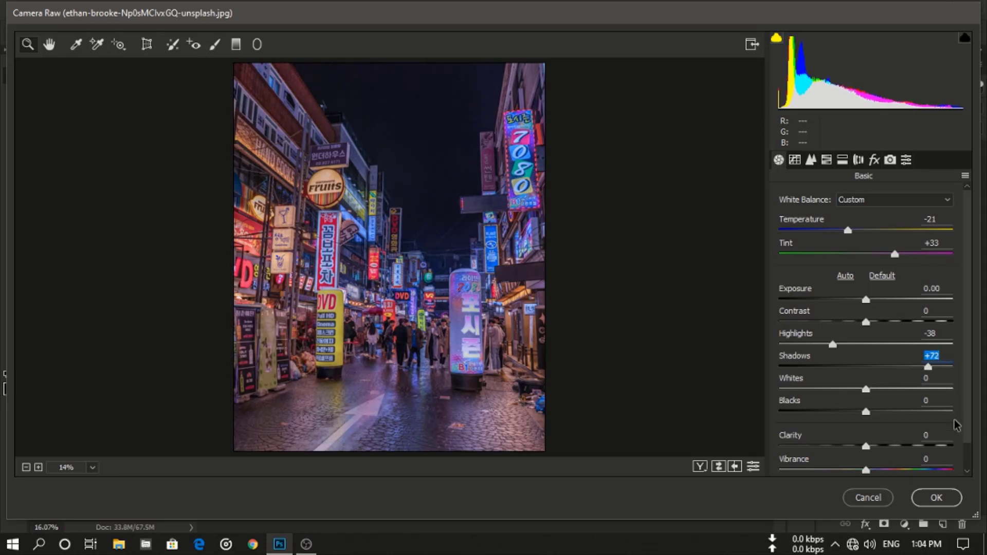
pyautogui.moveTo(866, 390)
pyautogui.mouseDown()
pyautogui.moveTo(884, 394)
pyautogui.moveTo(815, 395)
pyautogui.moveTo(884, 394)
pyautogui.mouseUp()
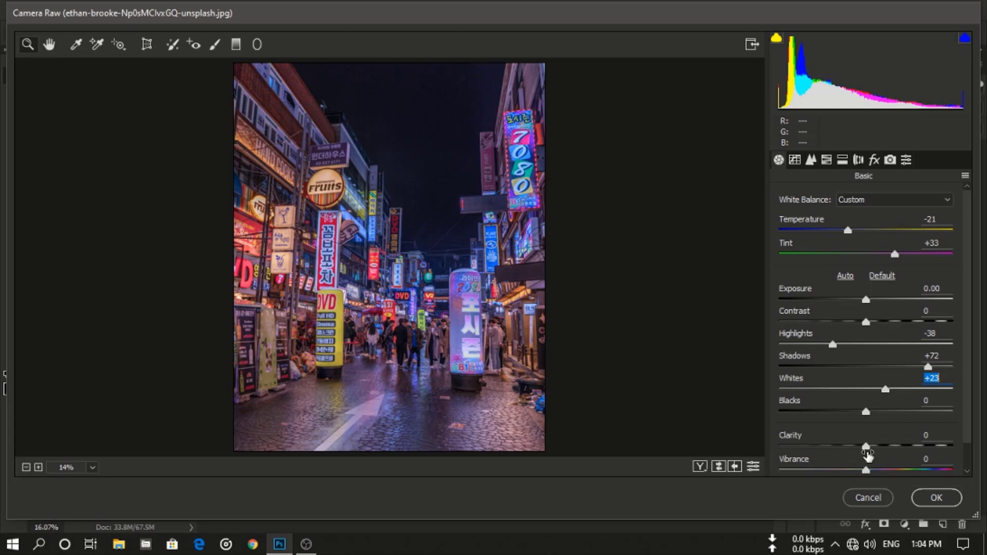
pyautogui.moveTo(866, 448); pyautogui.dragTo(858, 450)
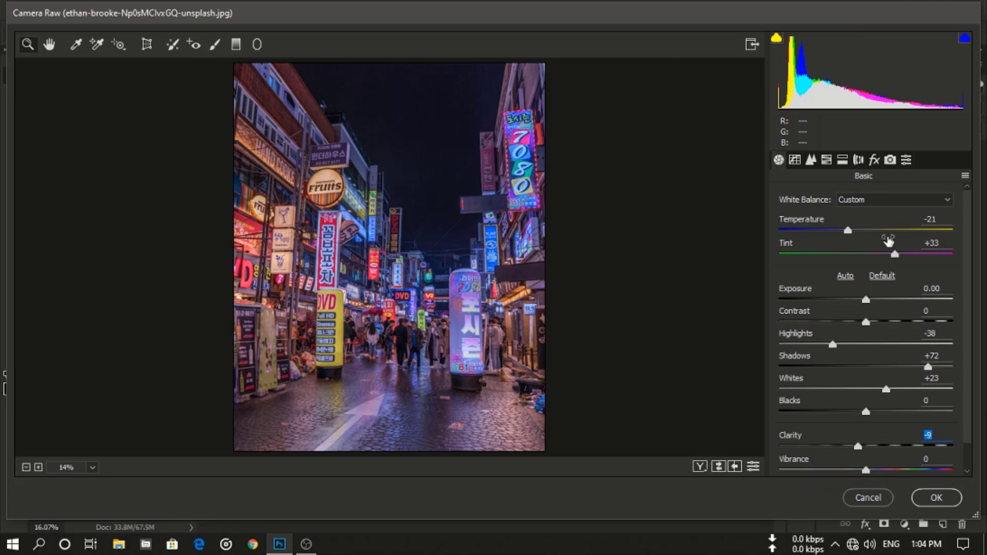
# - In Split Toning, set highlights hue 293 and saturation 87, and shadows hue 186 and saturation 36
pyautogui.click(842, 160)
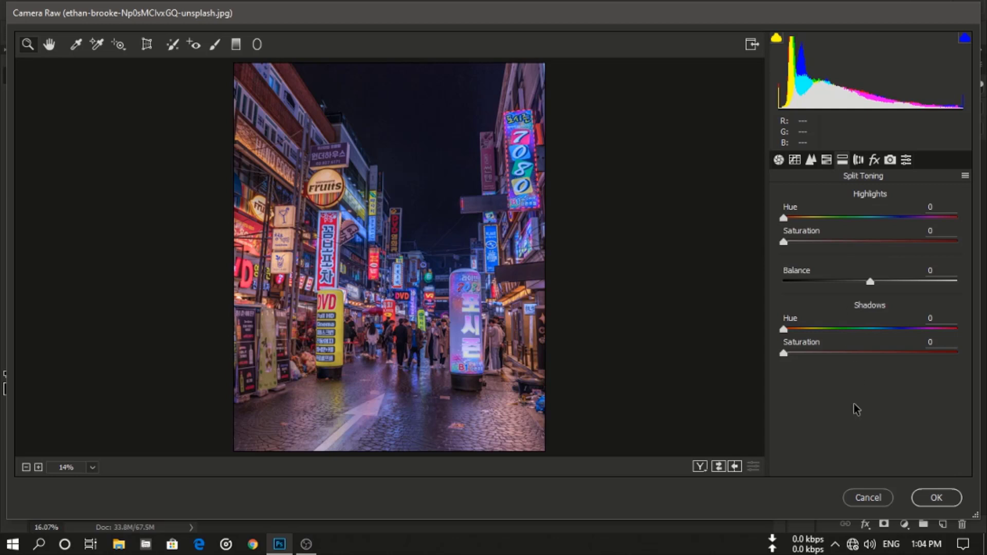
pyautogui.moveTo(786, 218); pyautogui.dragTo(925, 221)
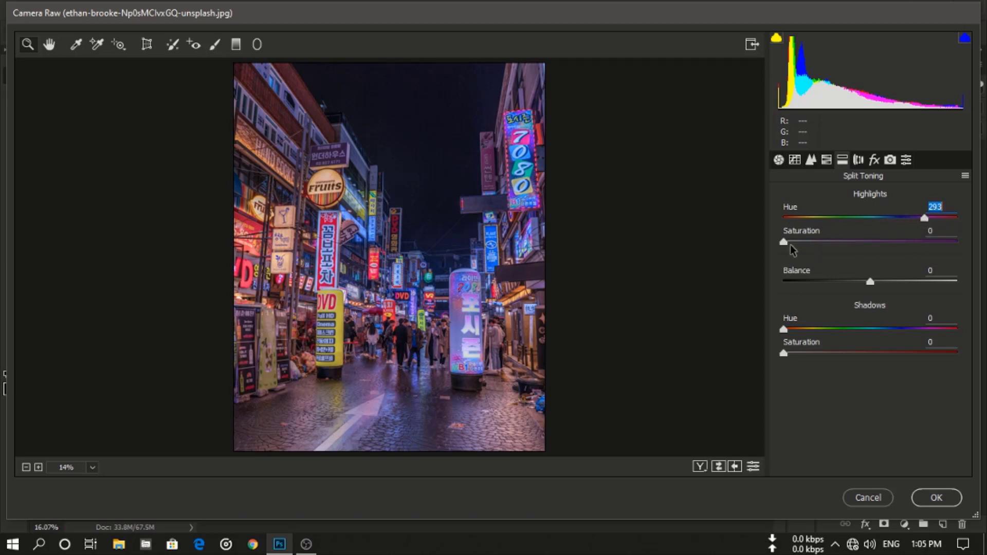
pyautogui.moveTo(787, 243); pyautogui.dragTo(914, 246)
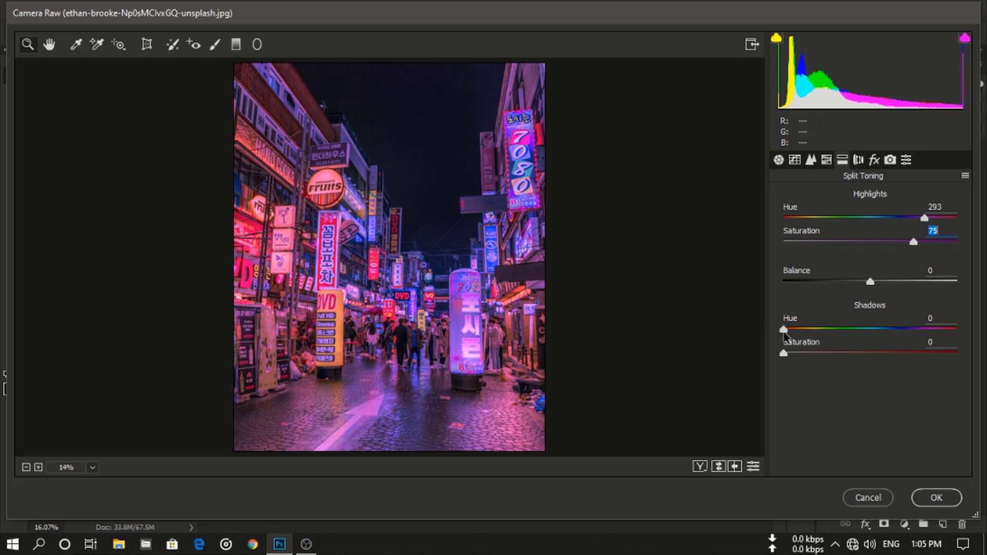
pyautogui.moveTo(784, 330); pyautogui.dragTo(874, 325)
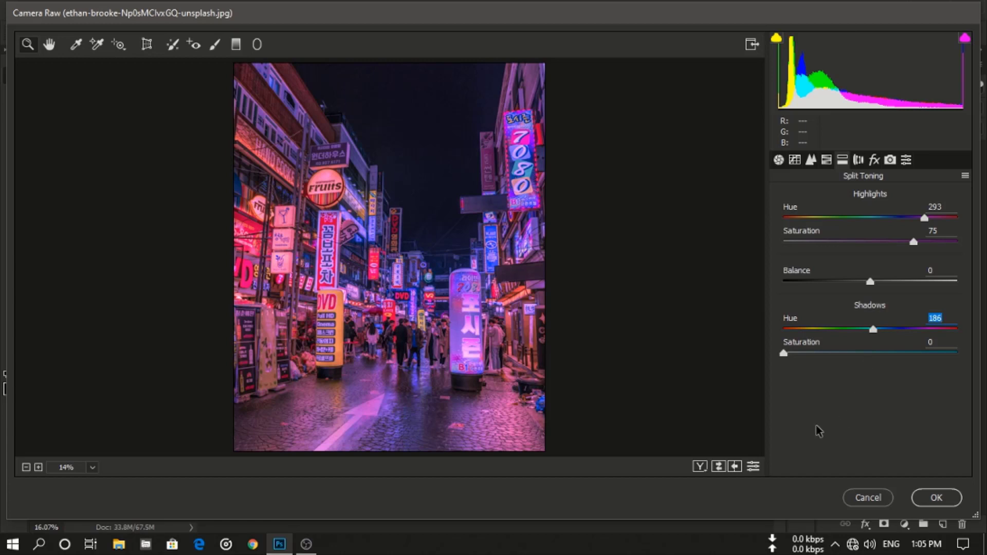
pyautogui.moveTo(785, 352); pyautogui.dragTo(848, 359)
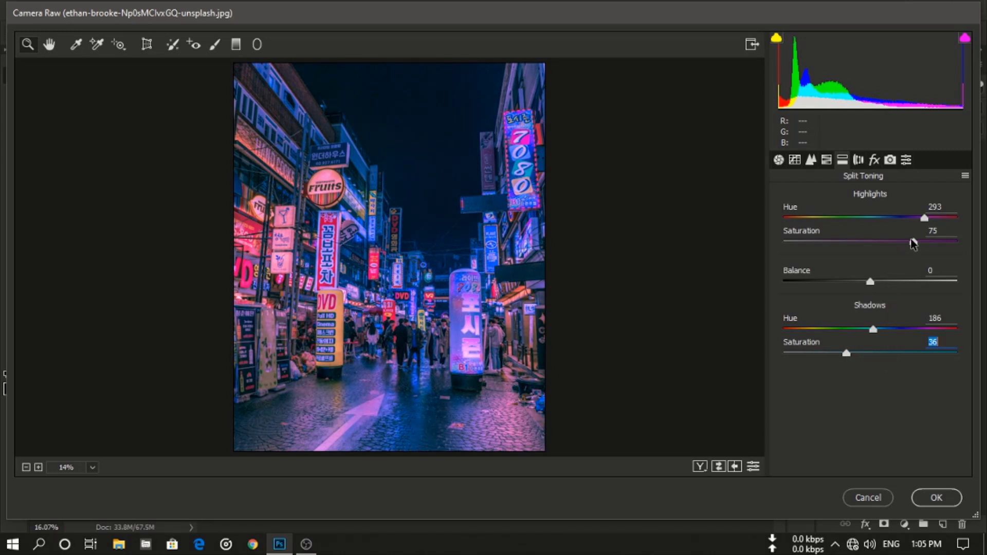
pyautogui.moveTo(914, 242); pyautogui.dragTo(934, 243)
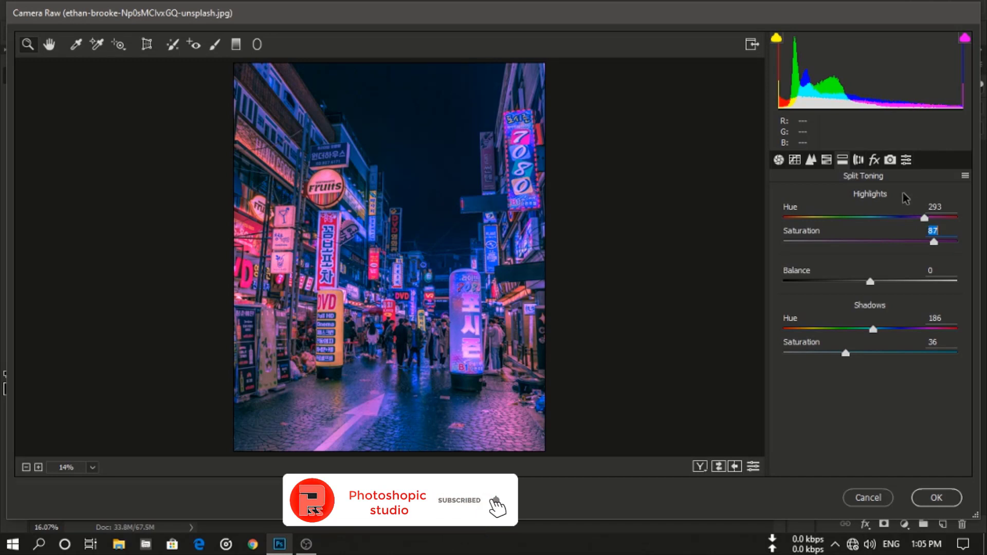
# - Set the Post Crop Vignetting amount to -42 in Effects and apply the Camera Raw filter
pyautogui.click(874, 160)
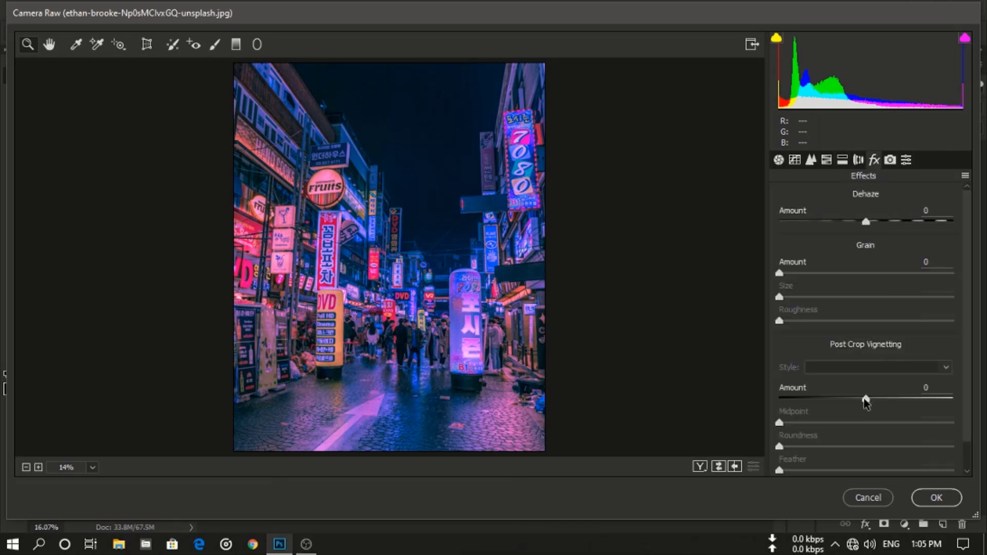
pyautogui.moveTo(864, 400); pyautogui.dragTo(829, 399)
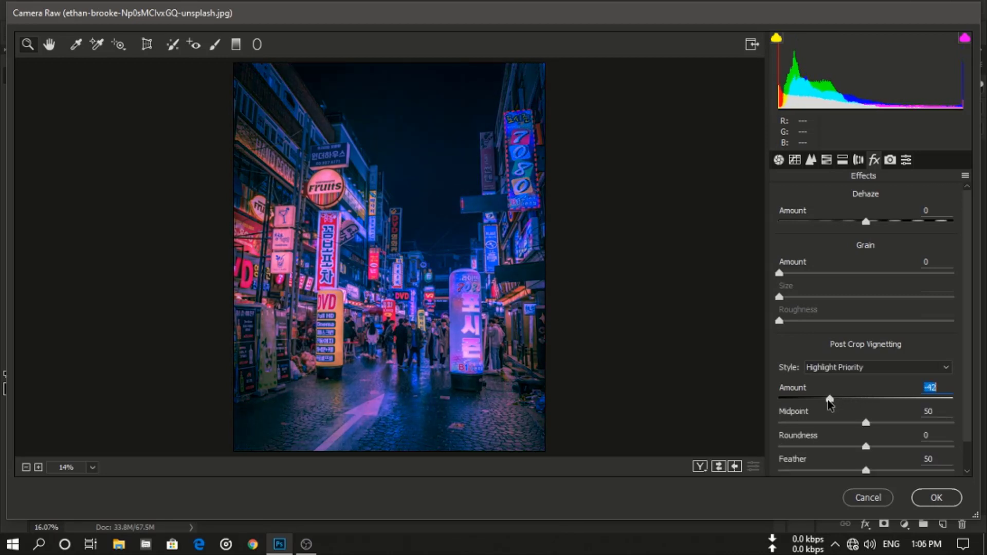
pyautogui.click(922, 503)
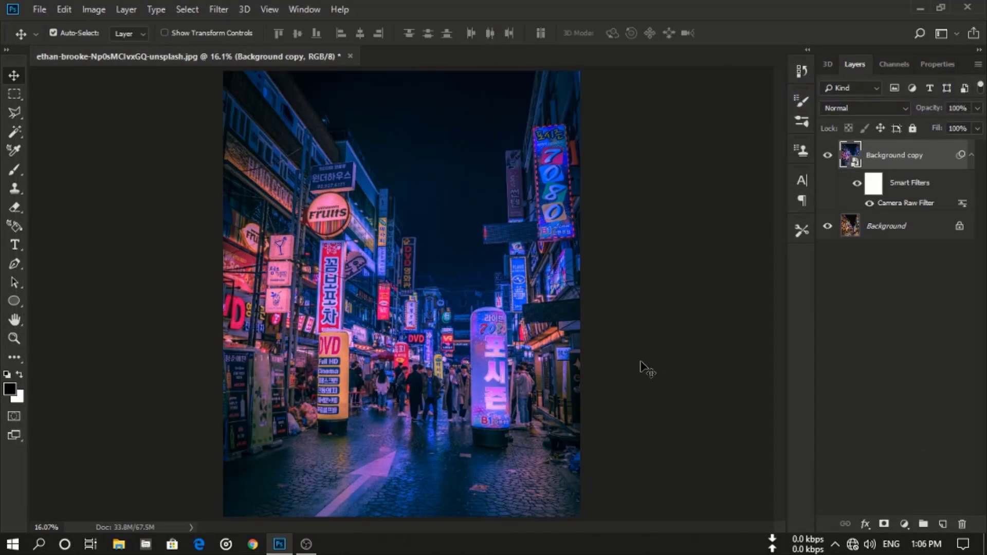
# - Toggle the Camera Raw filter's visibility off and on to compare before and after
pyautogui.click(868, 205)
pyautogui.click(869, 205)
# - Add a Levels adjustment layer with input black level 18 and output black level 22
pyautogui.click(905, 523)
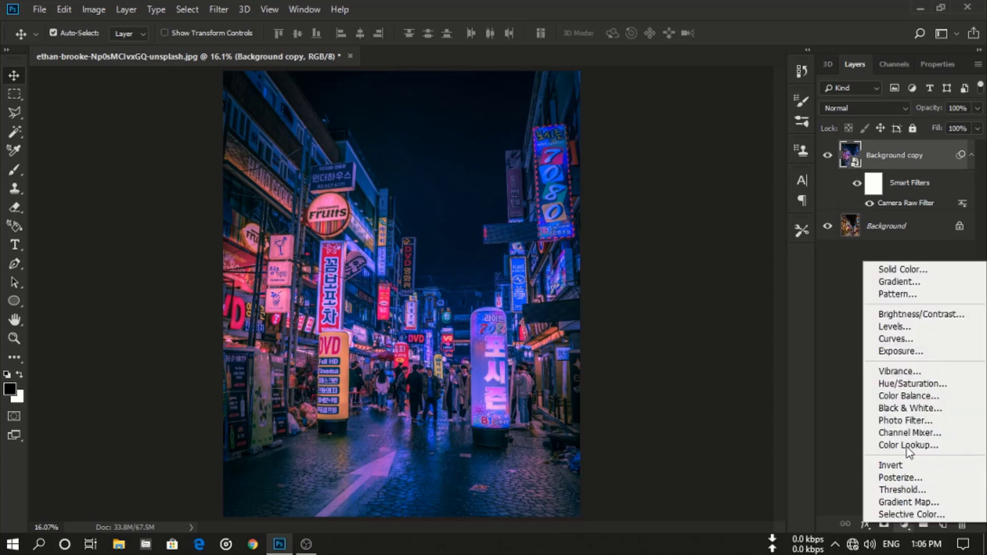
pyautogui.click(927, 327)
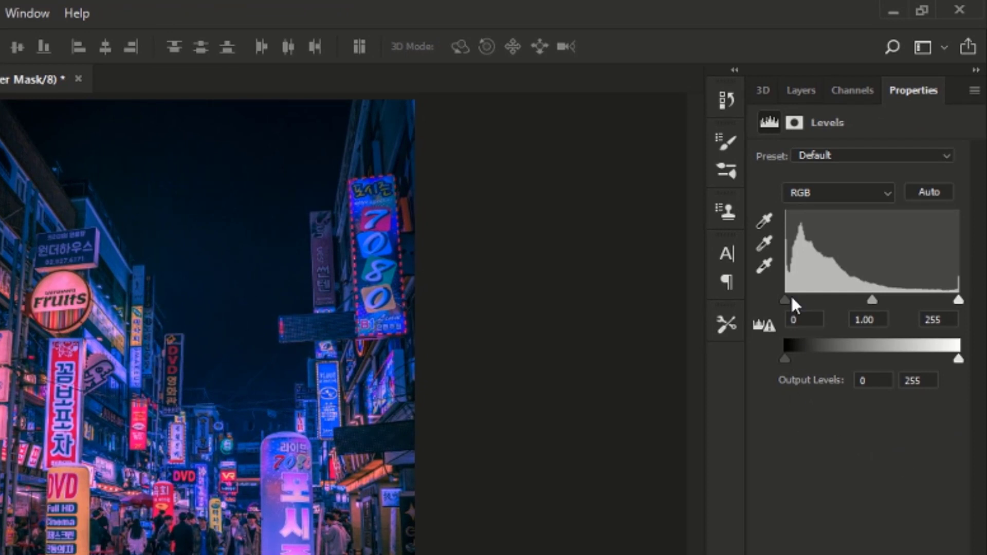
pyautogui.moveTo(785, 299); pyautogui.dragTo(801, 302)
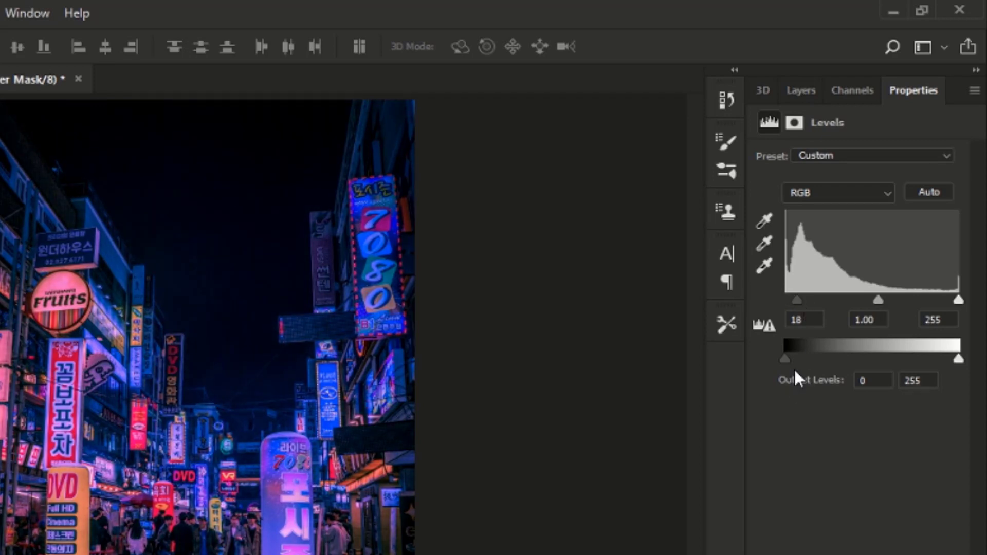
pyautogui.moveTo(786, 358); pyautogui.dragTo(801, 358)
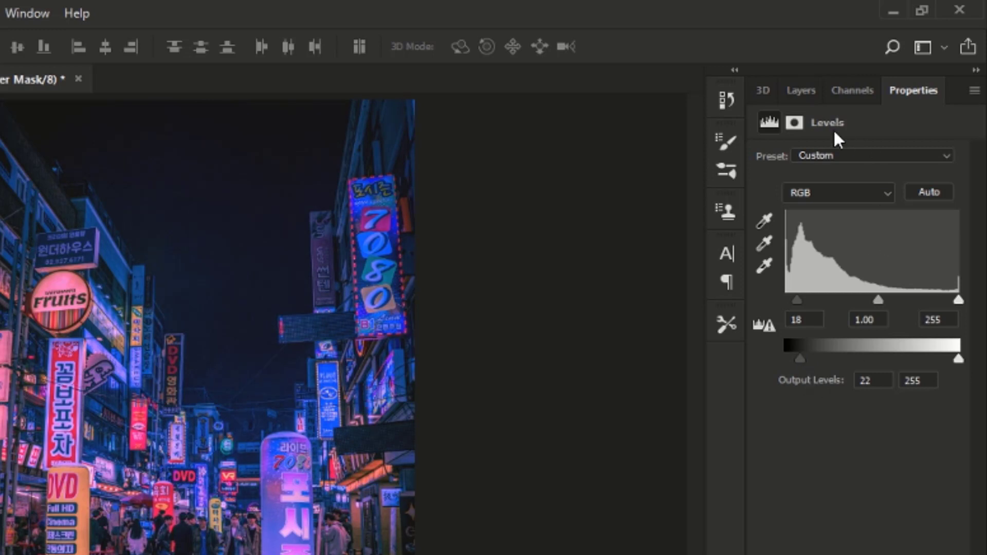
pyautogui.click(800, 88)
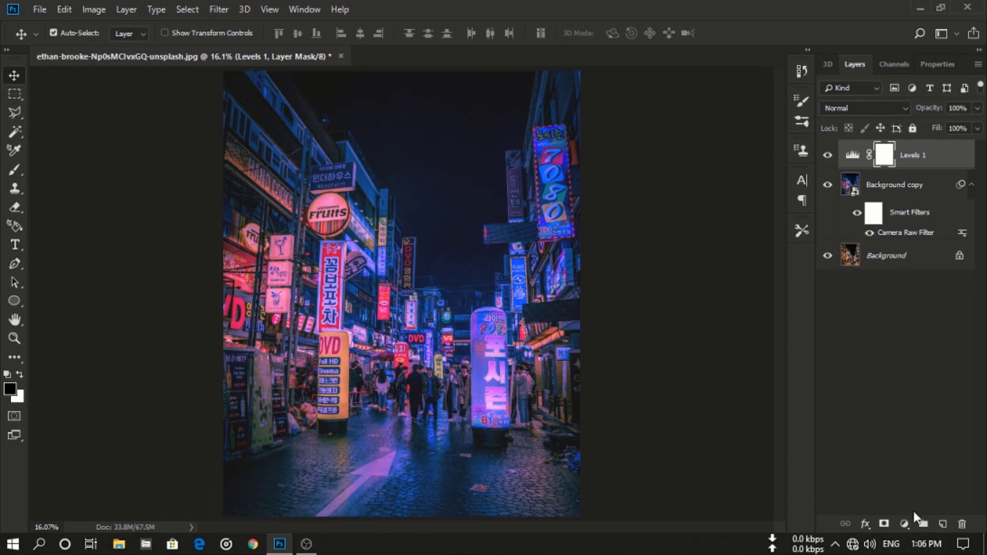
# - Add a Hue/Saturation adjustment layer and set the Blues hue to +7 and saturation to +14
pyautogui.click(906, 523)
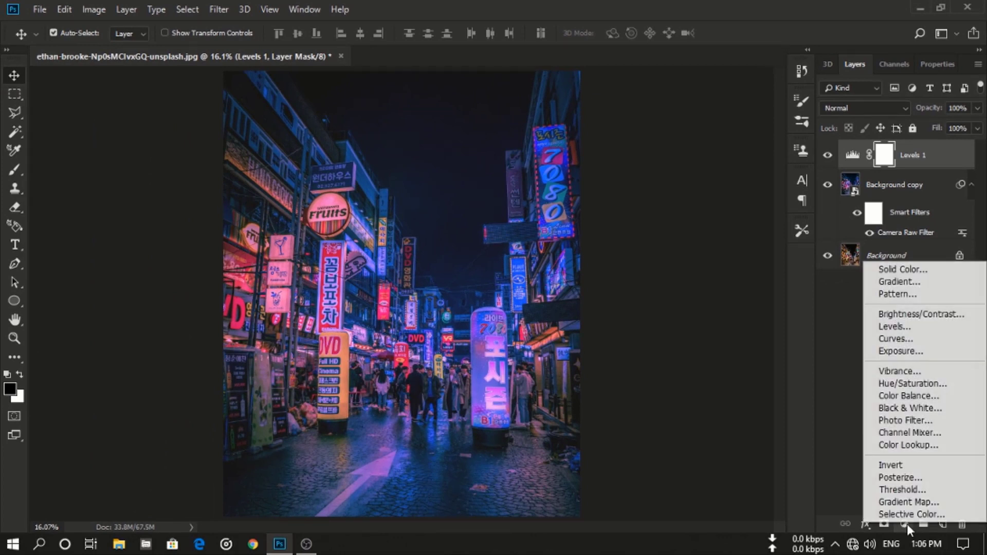
pyautogui.click(911, 384)
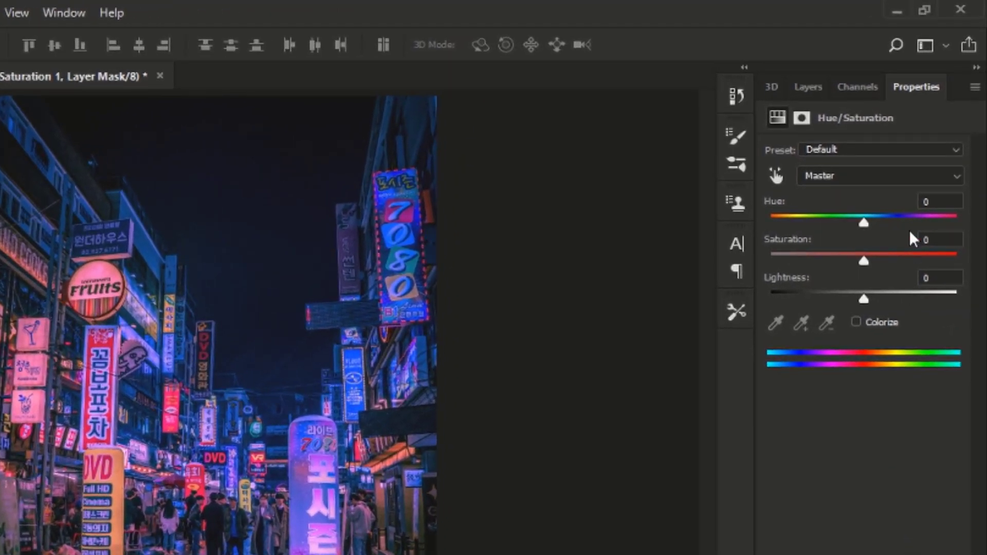
pyautogui.click(897, 181)
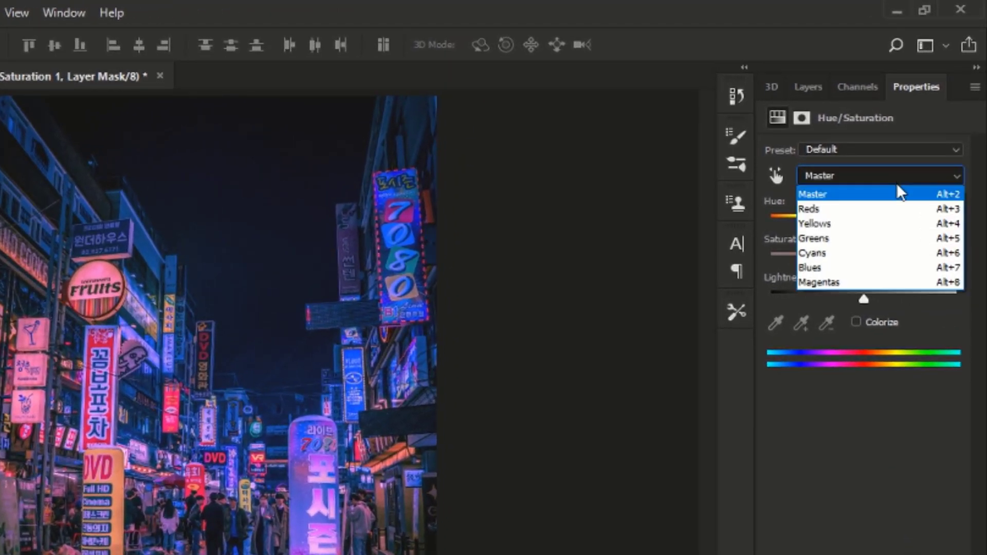
pyautogui.click(883, 269)
pyautogui.moveTo(864, 224); pyautogui.dragTo(879, 267)
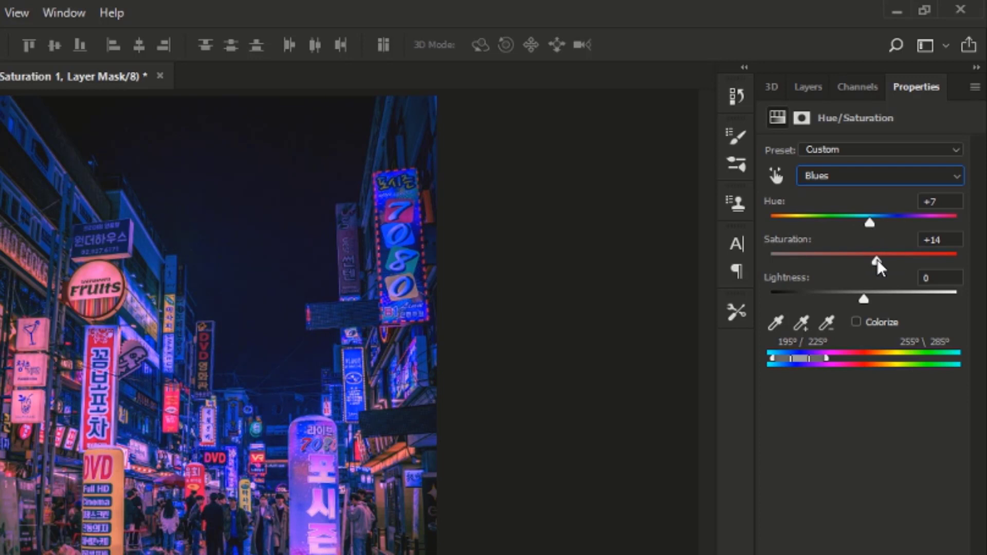
# - Set the Reds hue to +9 and saturation to +27 in the Hue/Saturation layer
pyautogui.click(879, 178)
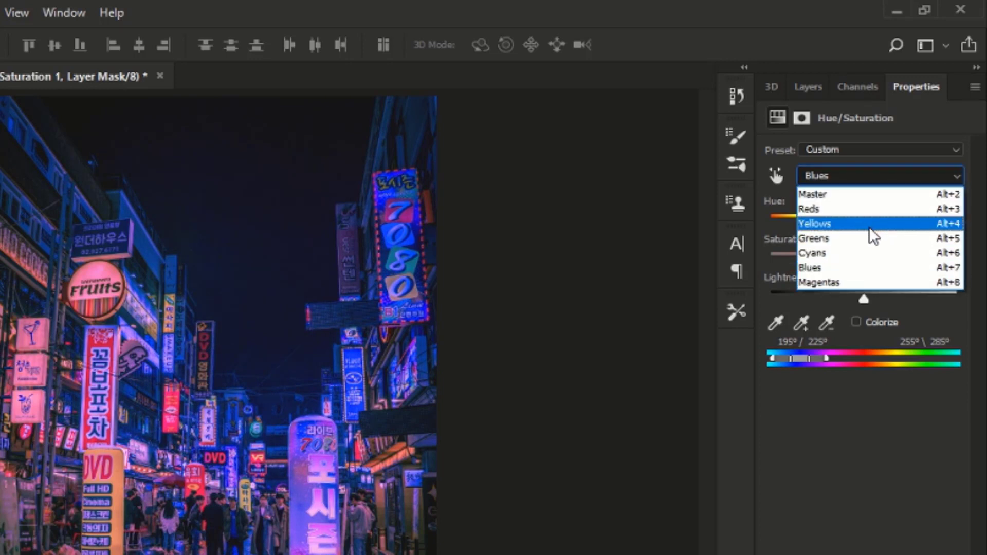
pyautogui.click(869, 209)
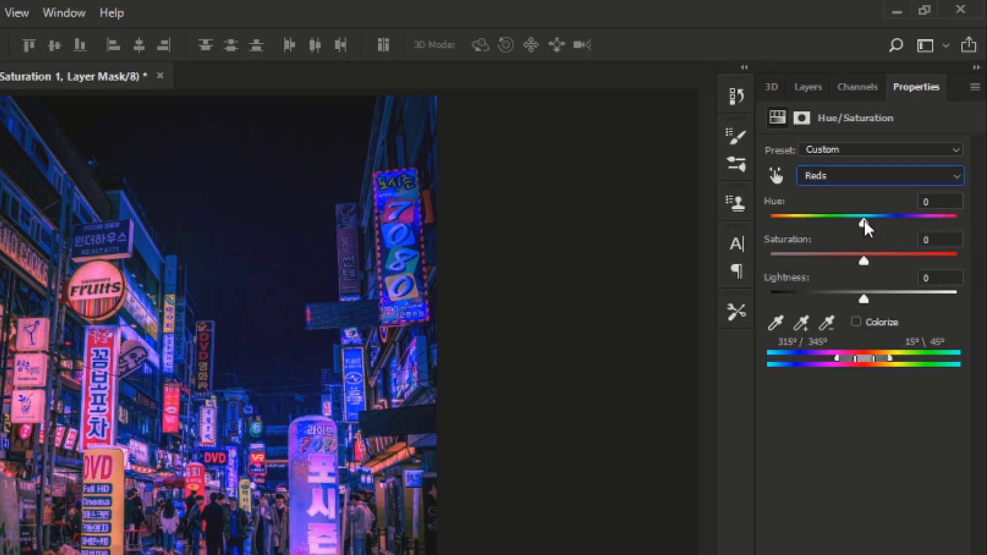
pyautogui.moveTo(863, 223); pyautogui.dragTo(837, 225)
pyautogui.moveTo(816, 225); pyautogui.dragTo(873, 228)
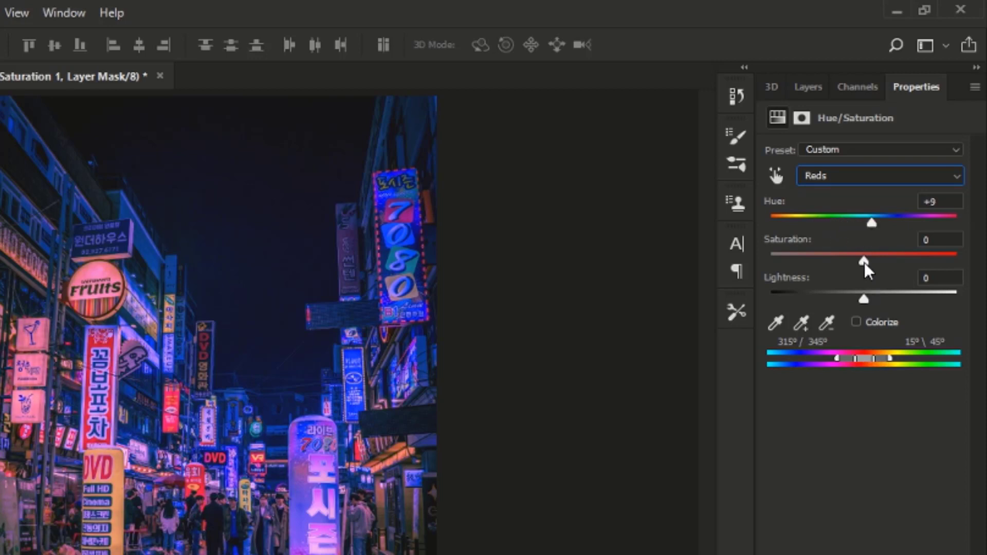
pyautogui.moveTo(863, 261); pyautogui.dragTo(890, 266)
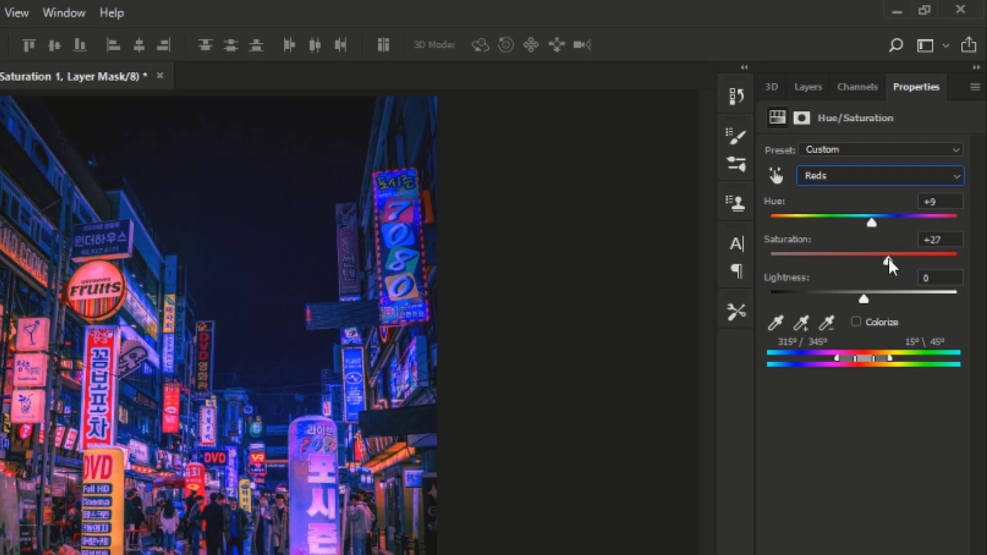
# - Set the Greens hue to -28 and raise the Greens saturation
pyautogui.click(899, 181)
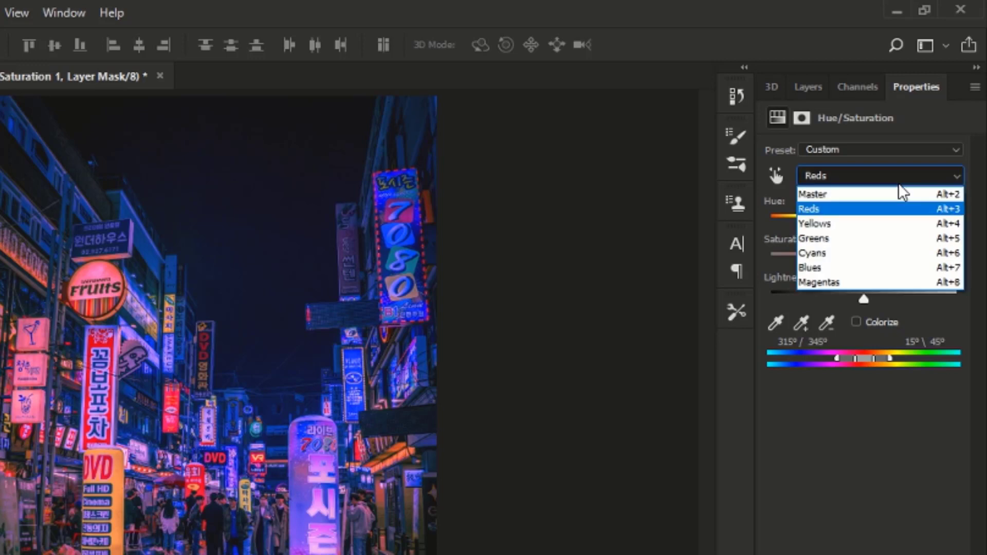
pyautogui.click(879, 238)
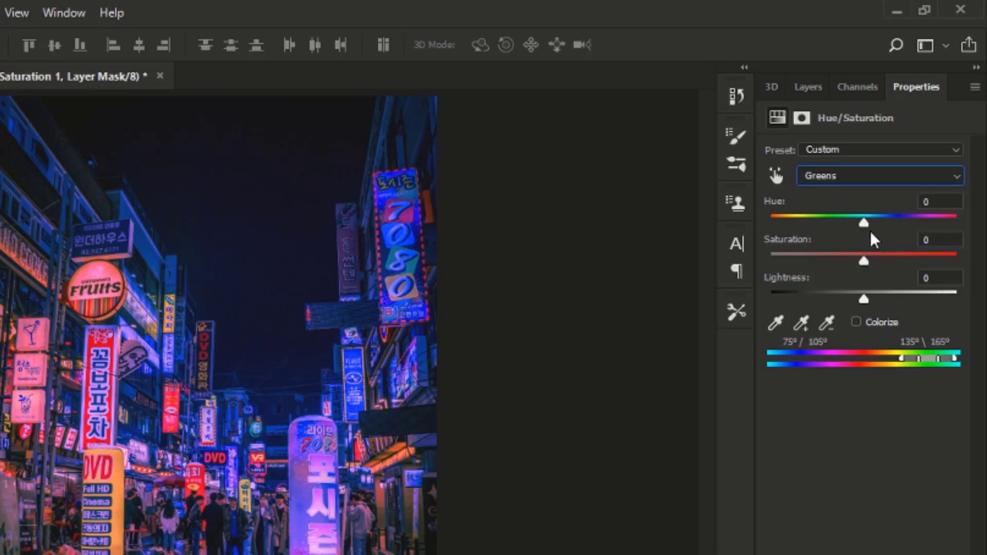
pyautogui.moveTo(864, 226); pyautogui.dragTo(838, 226)
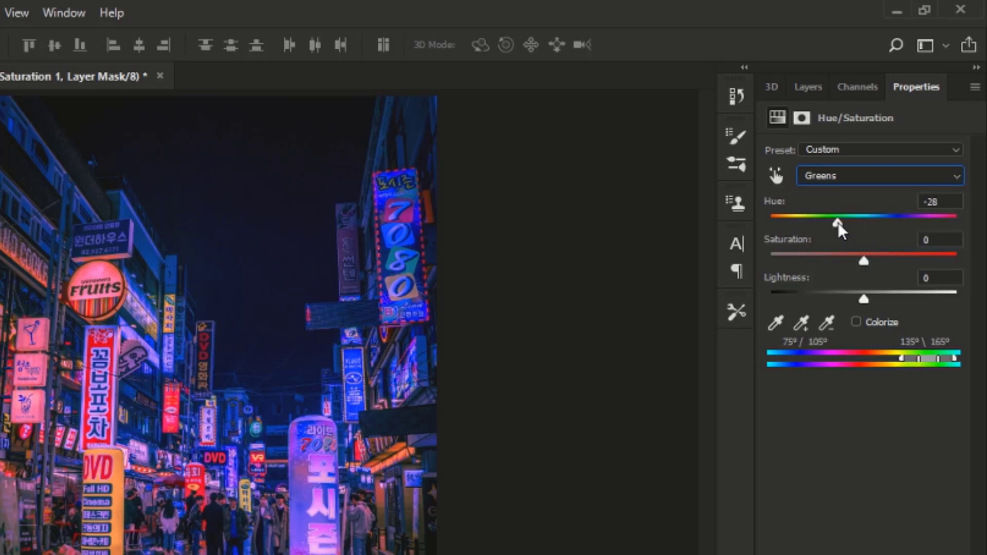
pyautogui.moveTo(864, 260); pyautogui.dragTo(880, 265)
# - Set the Yellows hue to -8 and saturation to +34, then return to the layers list
pyautogui.click(875, 181)
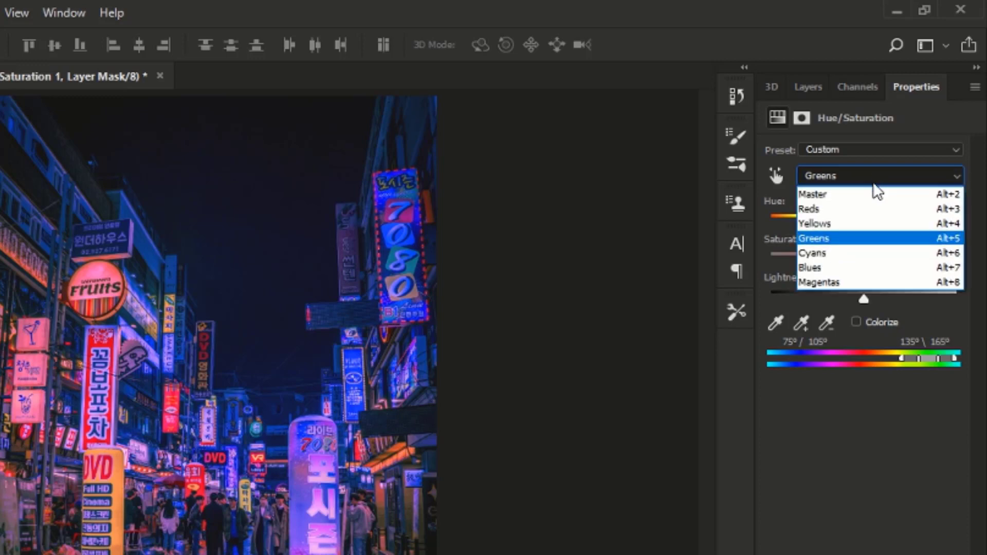
pyautogui.click(861, 224)
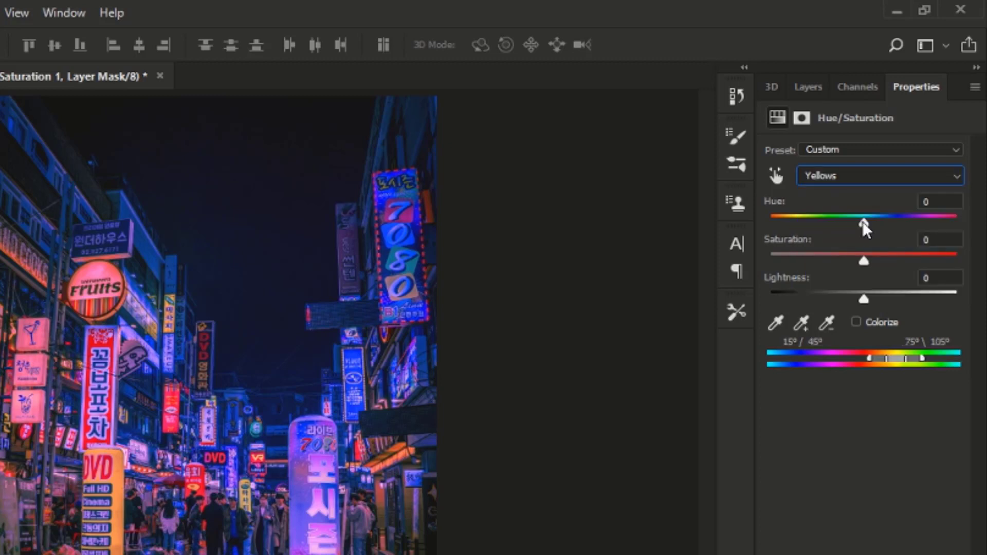
pyautogui.moveTo(862, 226); pyautogui.dragTo(898, 265)
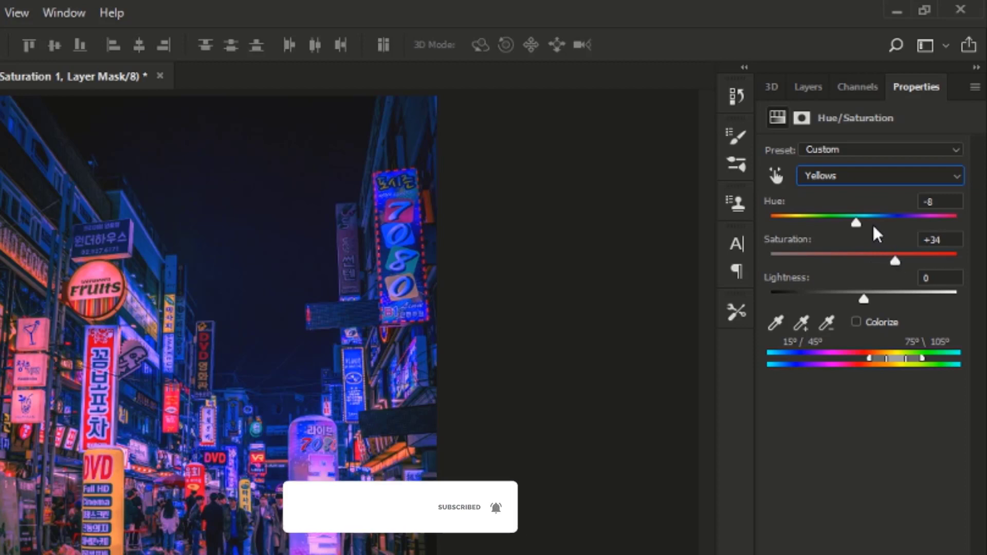
pyautogui.click(810, 87)
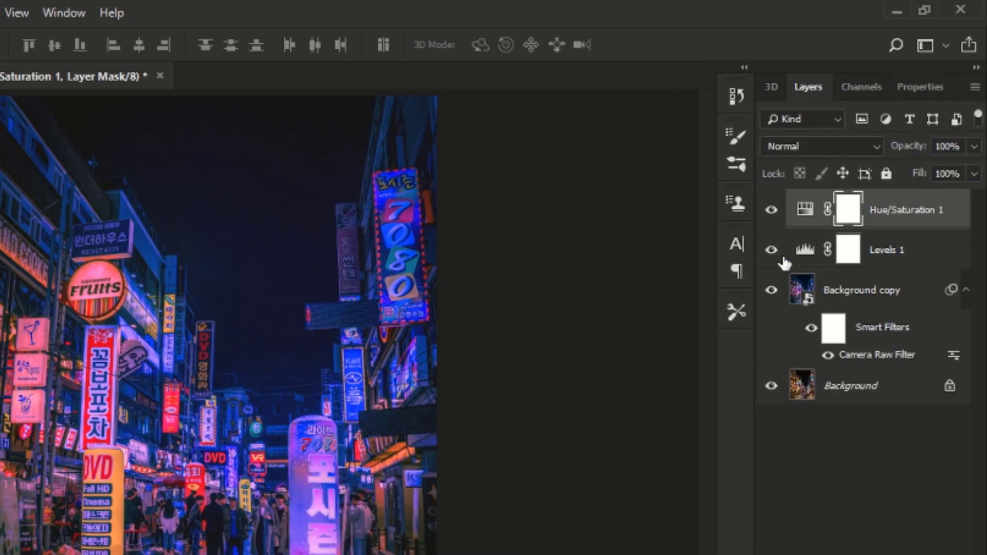
# - Toggle the Hue/Saturation and Levels layers off and back on to compare the image before and after
pyautogui.click(772, 212)
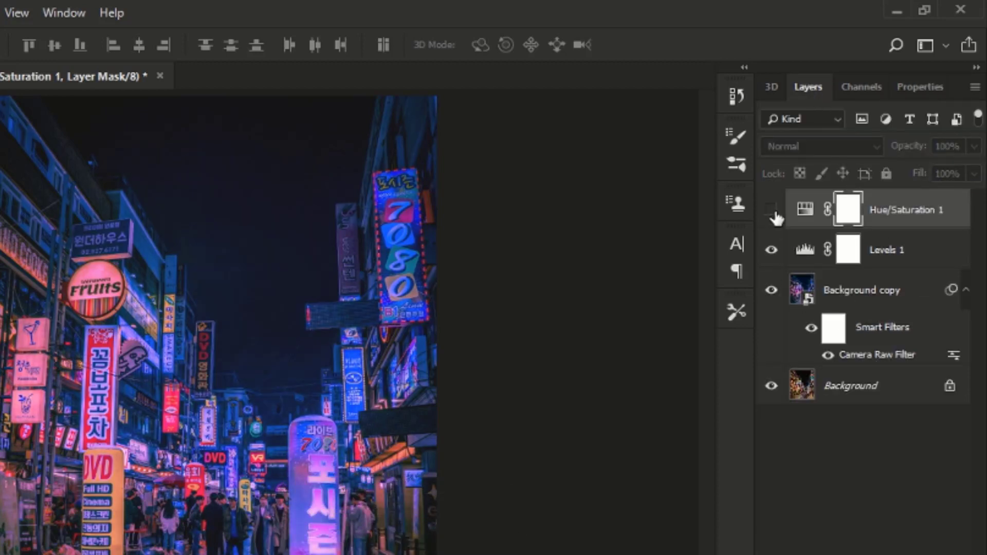
pyautogui.click(771, 251)
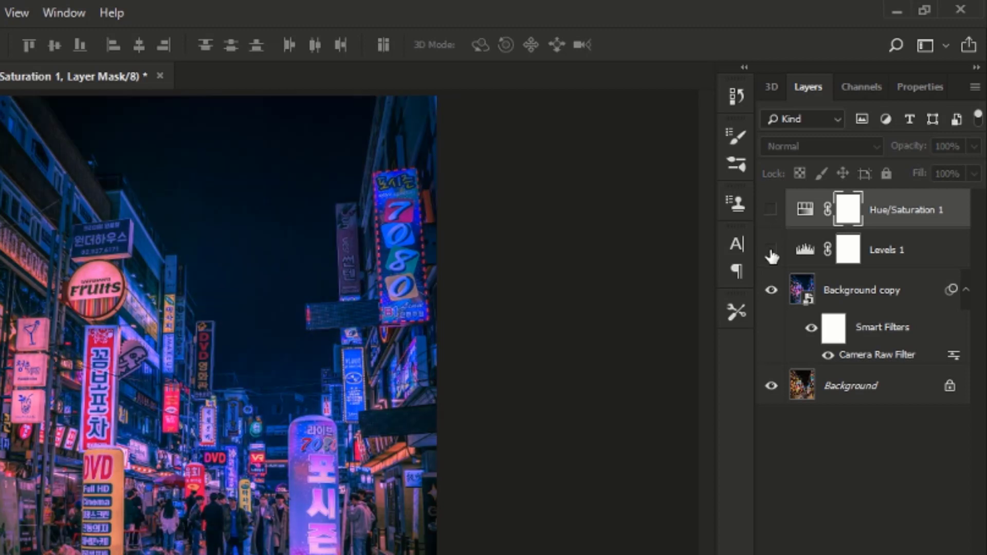
pyautogui.click(771, 251)
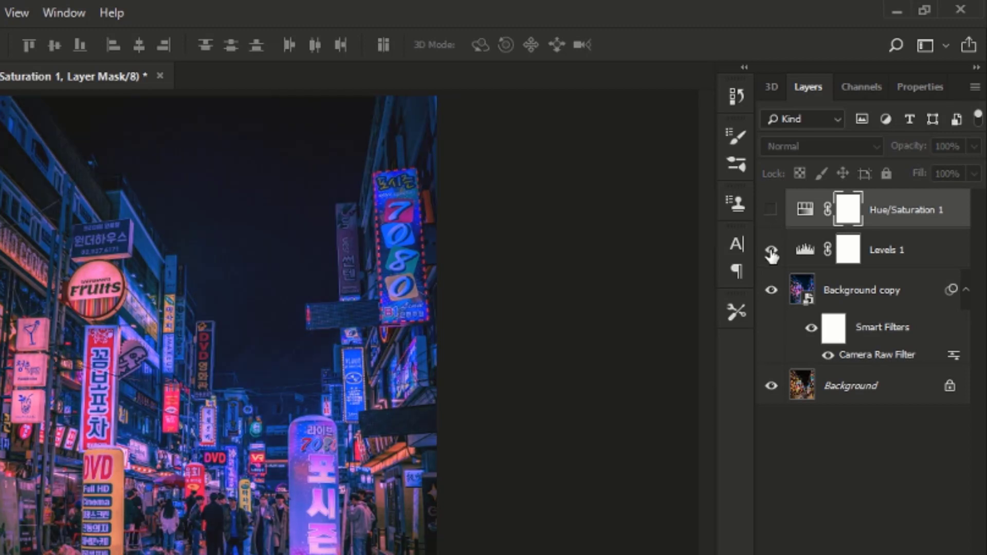
pyautogui.click(771, 210)
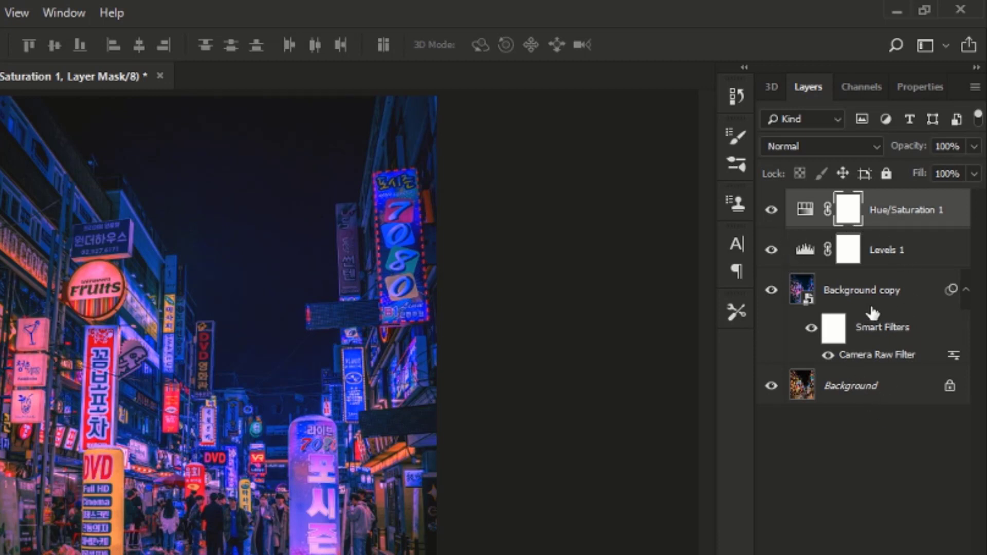
# - Group the Hue/Saturation, Levels and Background copy layers, then stamp all visible layers into a new layer above
pyautogui.keyDown('shift'); pyautogui.click(883, 299); pyautogui.keyUp('shift')
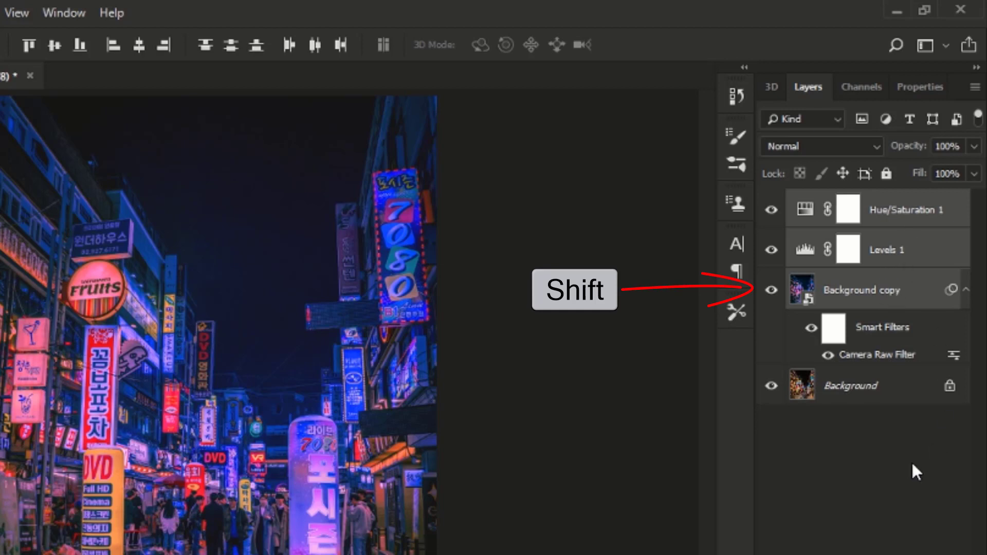
pyautogui.hotkey('ctrl', 'g')
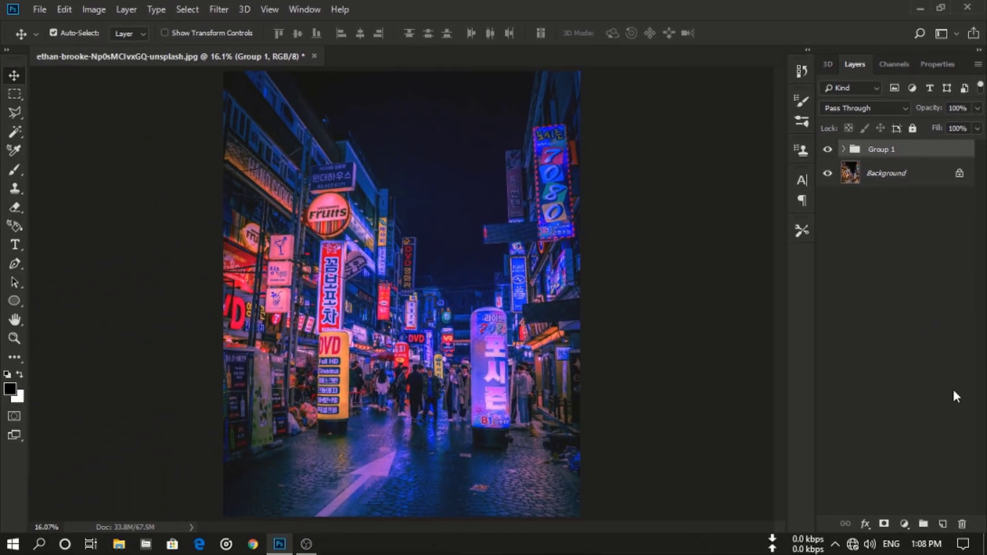
pyautogui.click(943, 523)
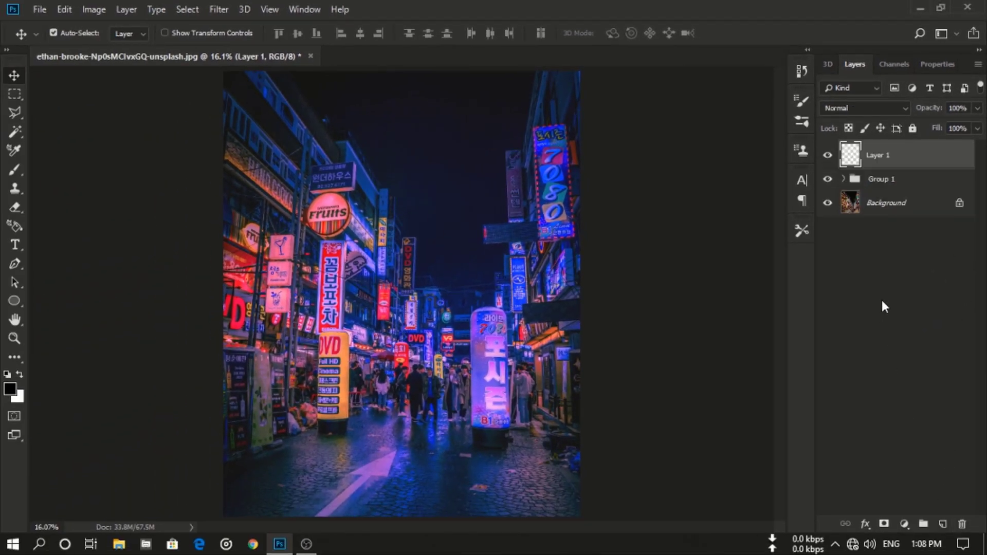
pyautogui.hotkey('ctrl', 'shift', 'alt', 'e')
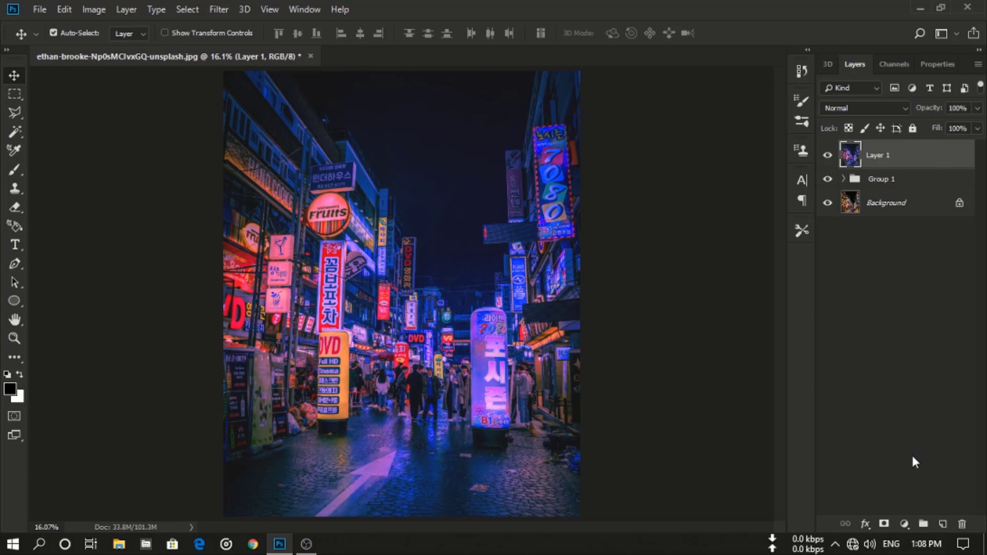
# - Add a Color Balance adjustment layer and tweak its Shadows, setting Magenta–Green to +1
pyautogui.click(904, 524)
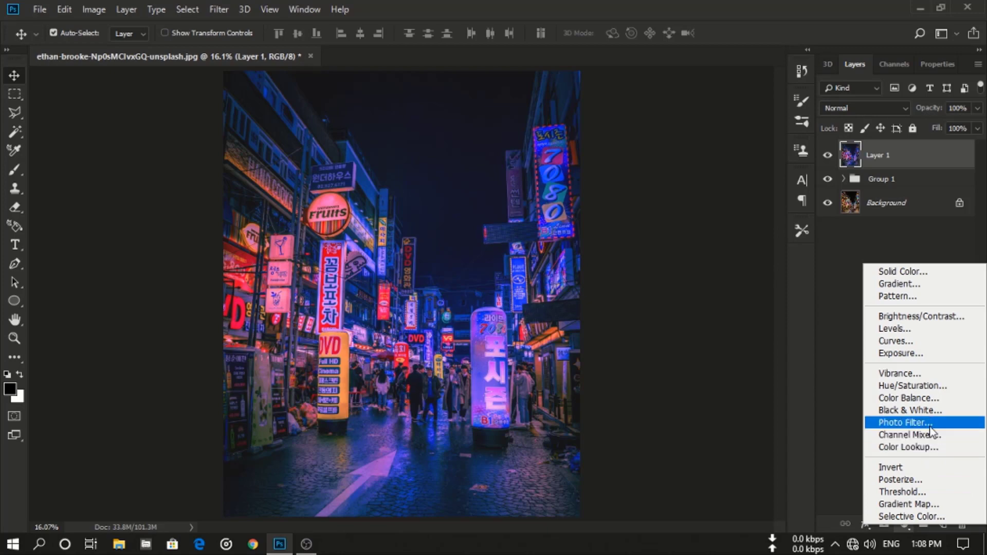
pyautogui.click(923, 398)
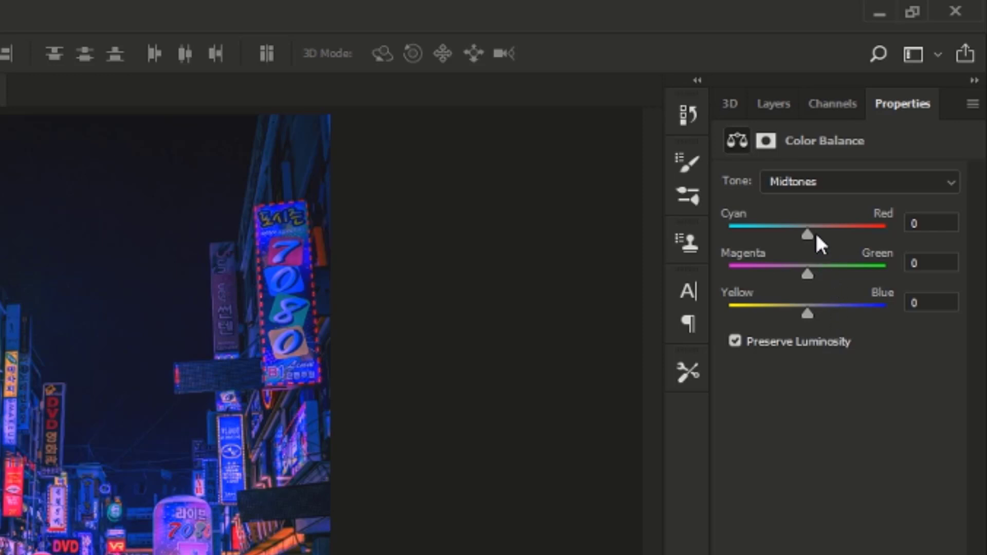
pyautogui.click(817, 193)
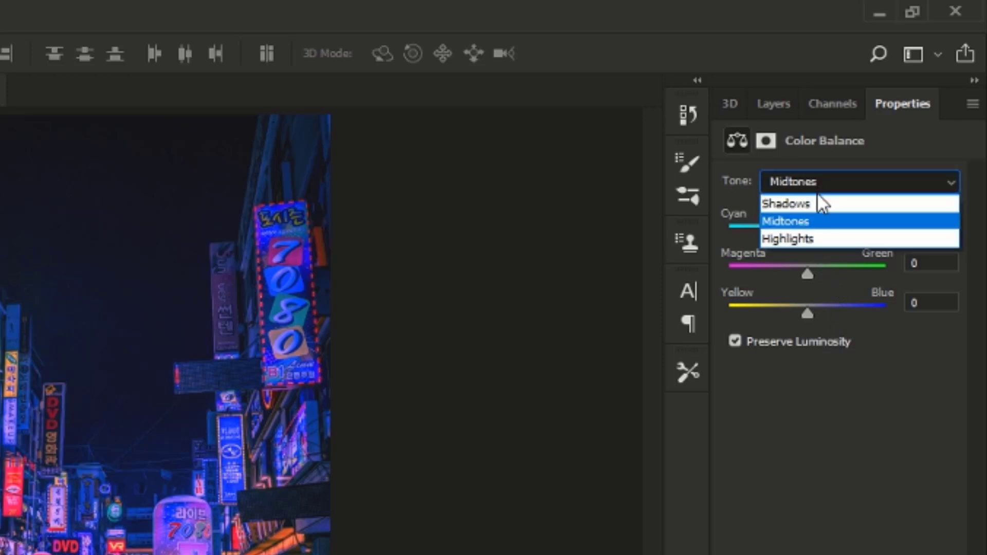
pyautogui.click(820, 203)
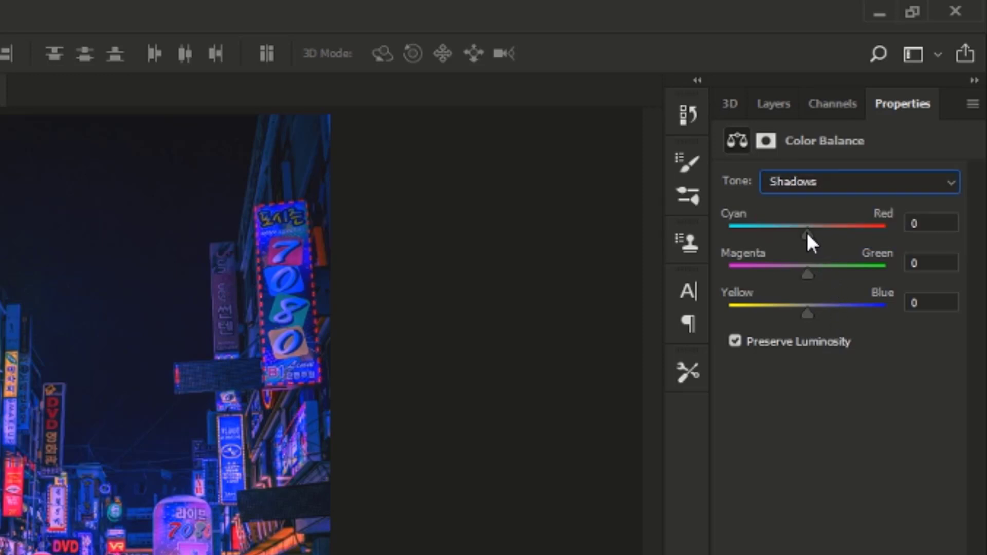
pyautogui.moveTo(807, 232)
pyautogui.mouseDown()
pyautogui.moveTo(822, 230)
pyautogui.moveTo(764, 240)
pyautogui.moveTo(803, 239)
pyautogui.mouseUp()
pyautogui.moveTo(807, 275)
pyautogui.mouseDown()
pyautogui.moveTo(792, 274)
pyautogui.moveTo(820, 273)
pyautogui.moveTo(810, 285)
pyautogui.mouseUp()
# - Switch Color Balance to Midtones, shift Cyan–Red toward red and set Magenta–Green to -20
pyautogui.click(847, 186)
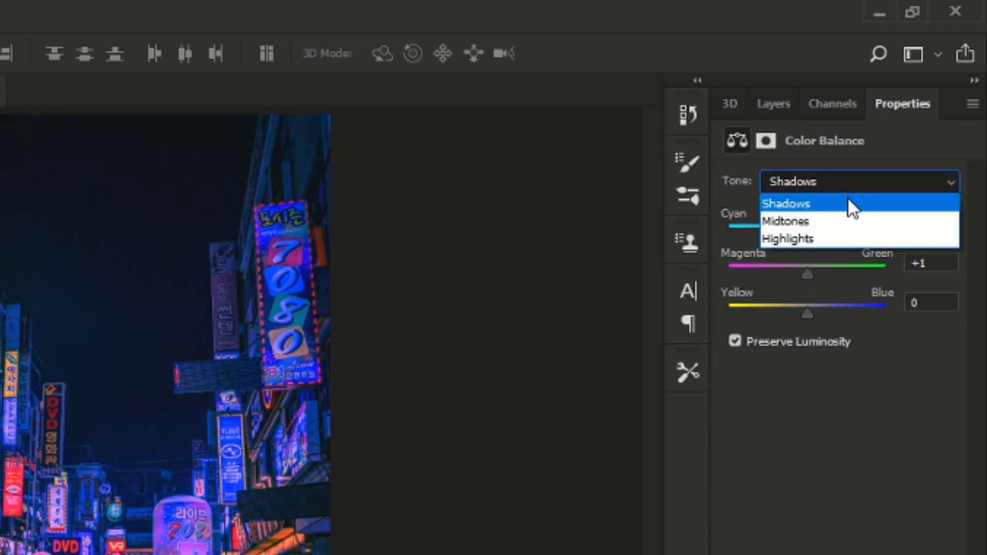
pyautogui.click(834, 225)
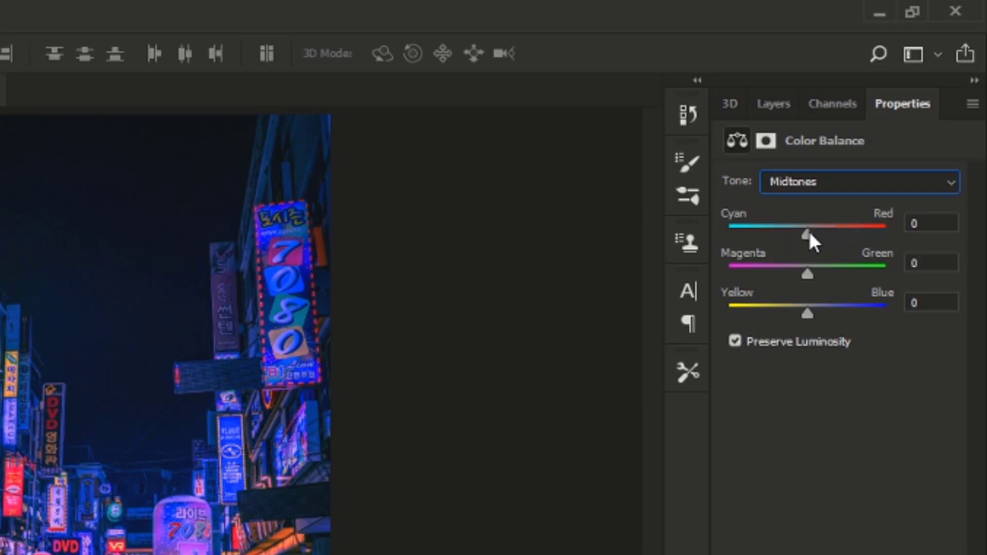
pyautogui.moveTo(808, 234)
pyautogui.mouseDown()
pyautogui.moveTo(844, 234)
pyautogui.moveTo(826, 234)
pyautogui.mouseUp()
pyautogui.moveTo(807, 270); pyautogui.dragTo(791, 271)
# - Set the Highlights Cyan–Red to -20 and shift Magenta–Green toward magenta, then return to the layers list
pyautogui.click(840, 187)
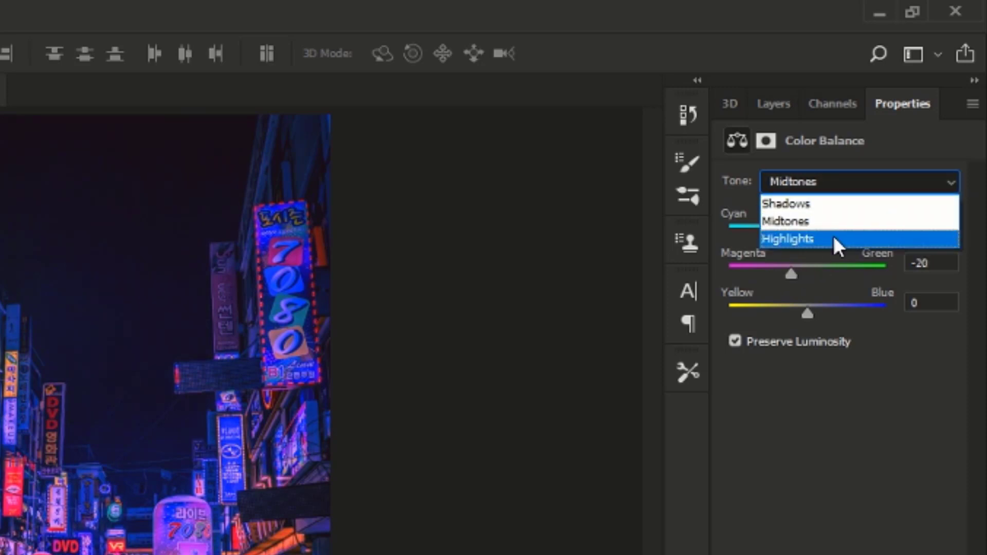
pyautogui.click(836, 240)
pyautogui.moveTo(805, 236); pyautogui.dragTo(792, 234)
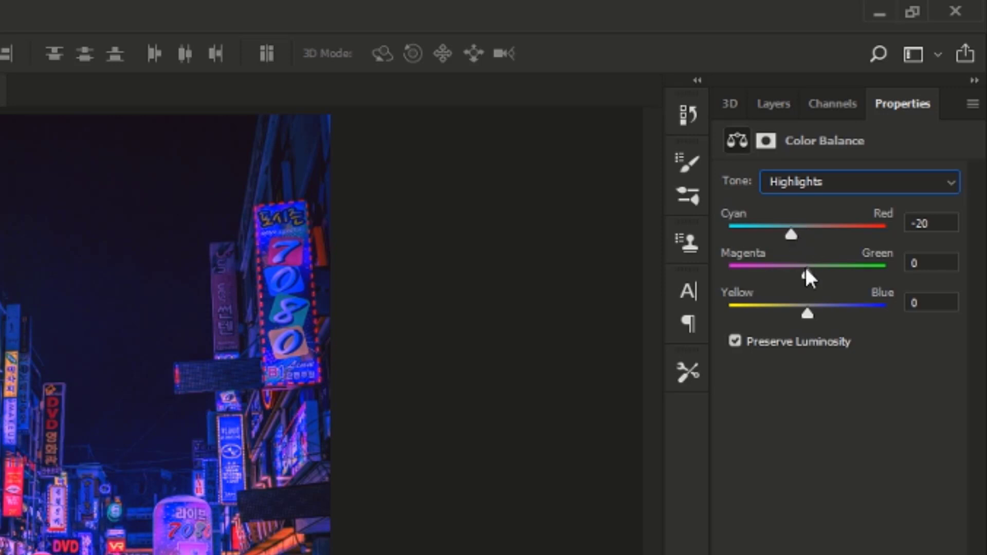
pyautogui.moveTo(805, 271)
pyautogui.mouseDown()
pyautogui.moveTo(778, 273)
pyautogui.moveTo(797, 272)
pyautogui.mouseUp()
pyautogui.click(776, 111)
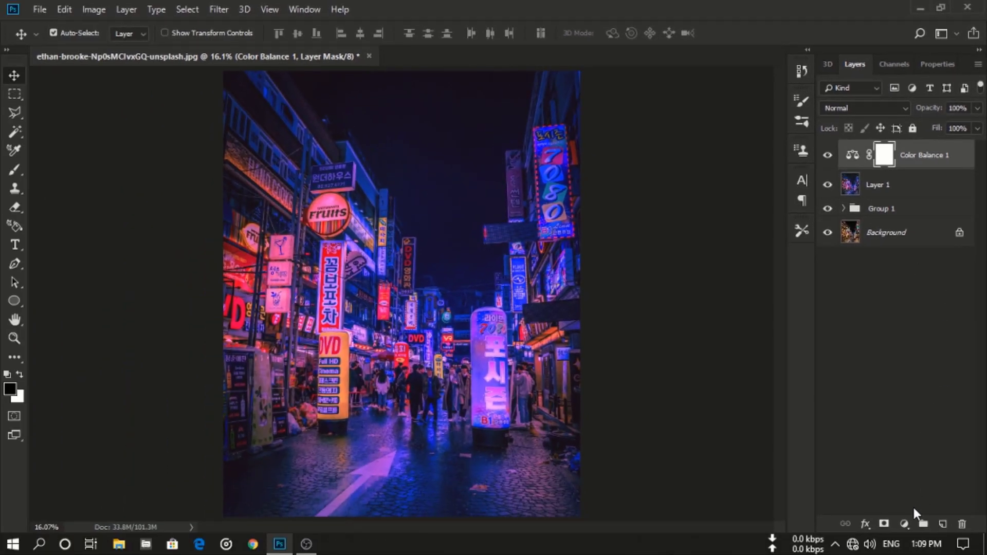
# - Add a Color Lookup adjustment layer and load a Fuji F125 Kodak 3D LUT file
pyautogui.click(905, 524)
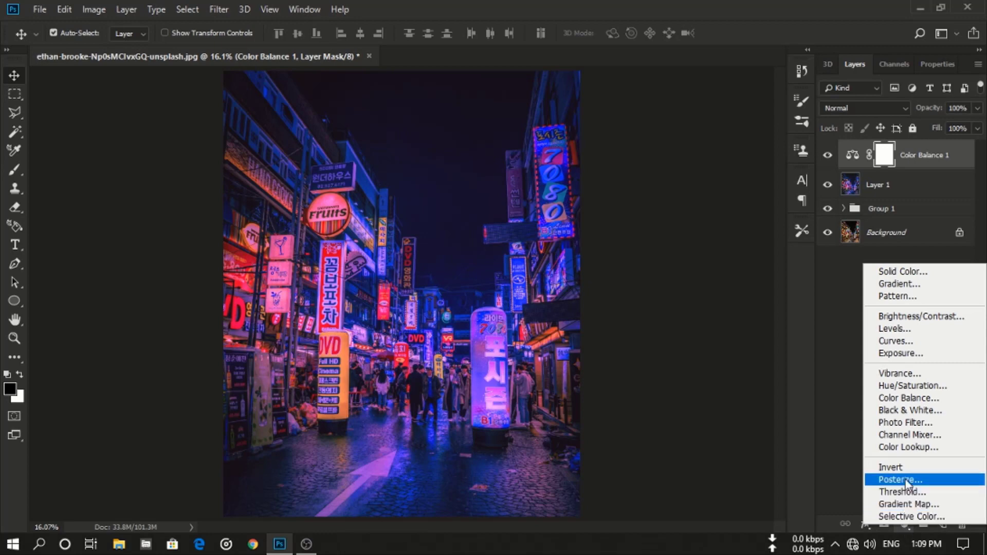
pyautogui.click(948, 448)
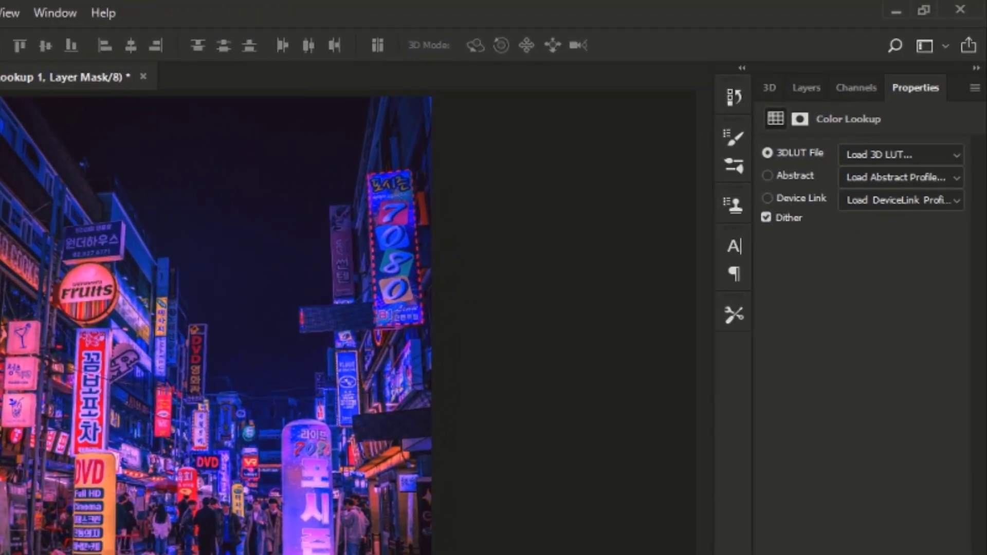
pyautogui.click(900, 156)
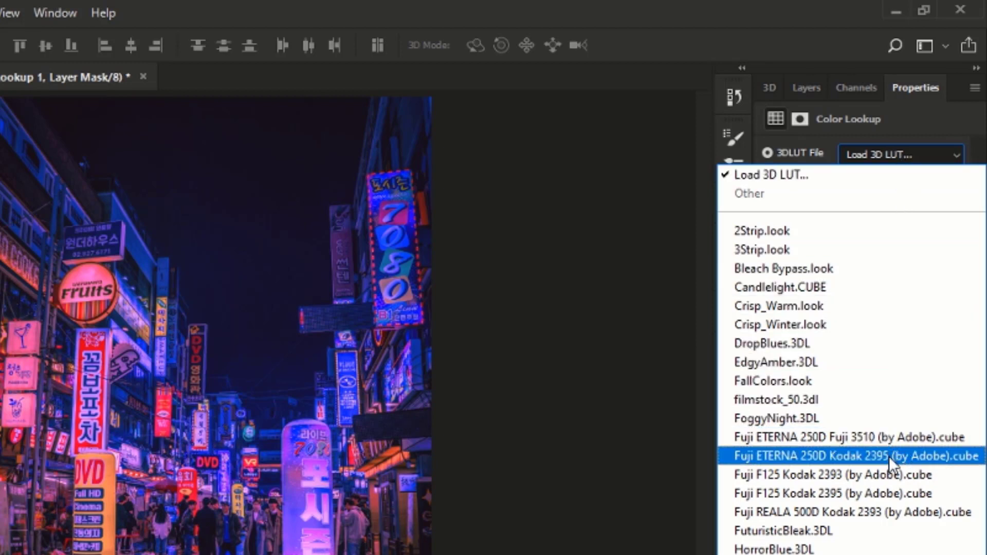
pyautogui.click(863, 498)
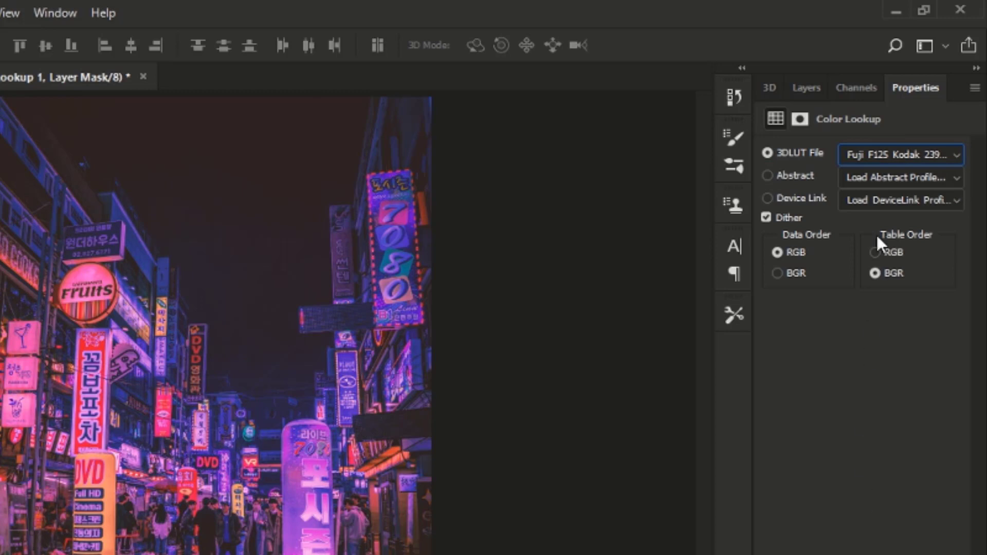
pyautogui.click(900, 155)
pyautogui.click(870, 468)
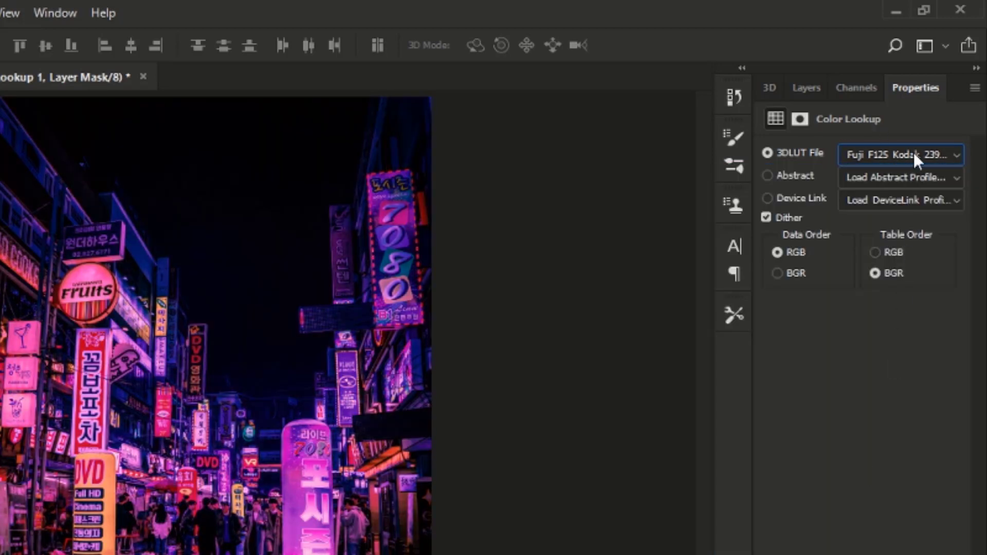
# - Lower the Color Lookup layer's opacity to 8%
pyautogui.click(806, 87)
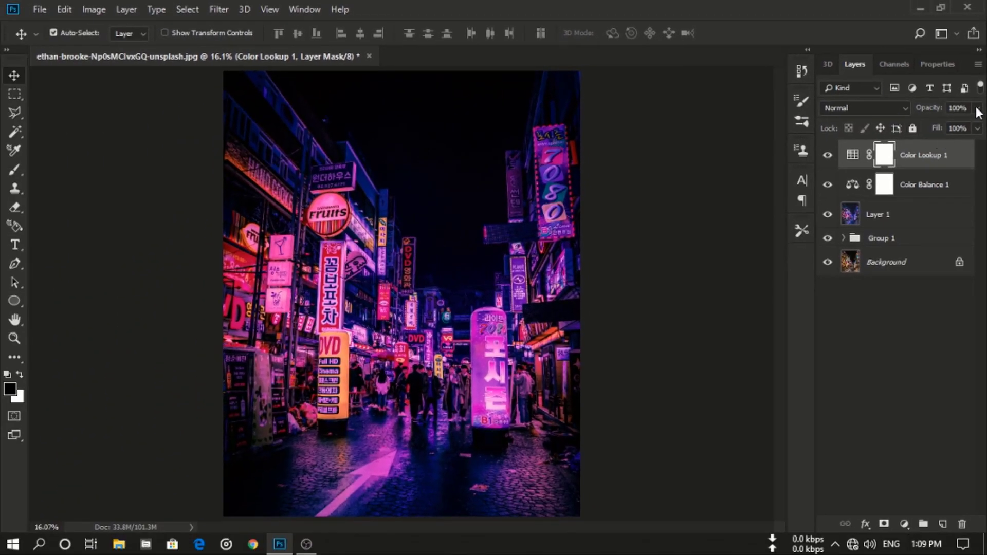
pyautogui.click(977, 108)
pyautogui.moveTo(977, 126); pyautogui.dragTo(896, 132)
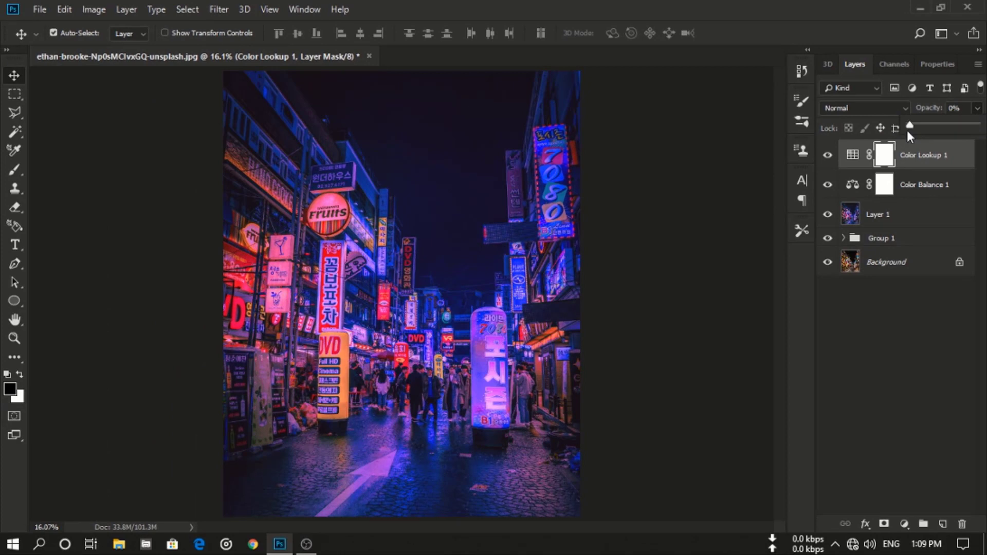
pyautogui.moveTo(915, 128); pyautogui.dragTo(915, 126)
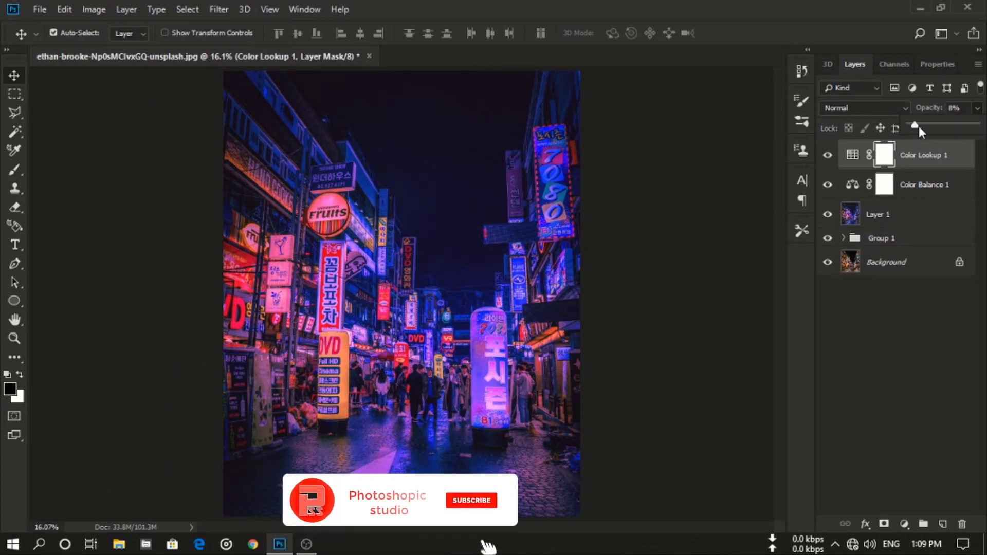
pyautogui.press('Return')
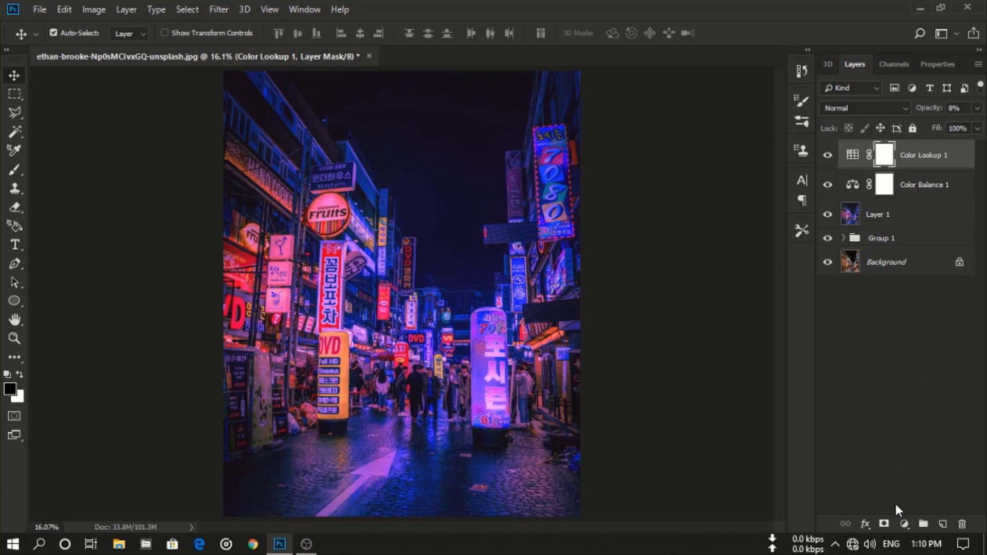
# - Add a Levels adjustment layer, set the black input level to 7 and raise the output black slightly
pyautogui.click(904, 524)
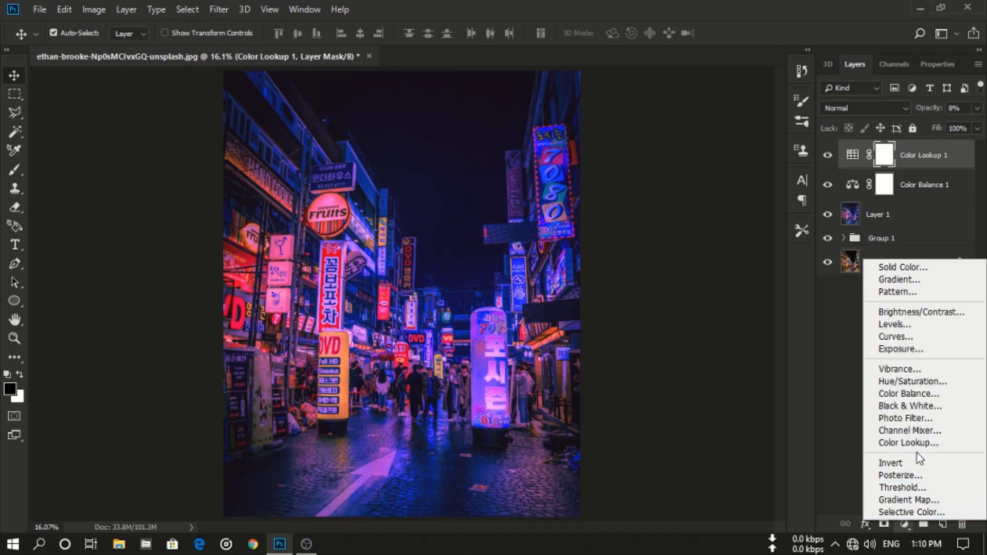
pyautogui.click(930, 325)
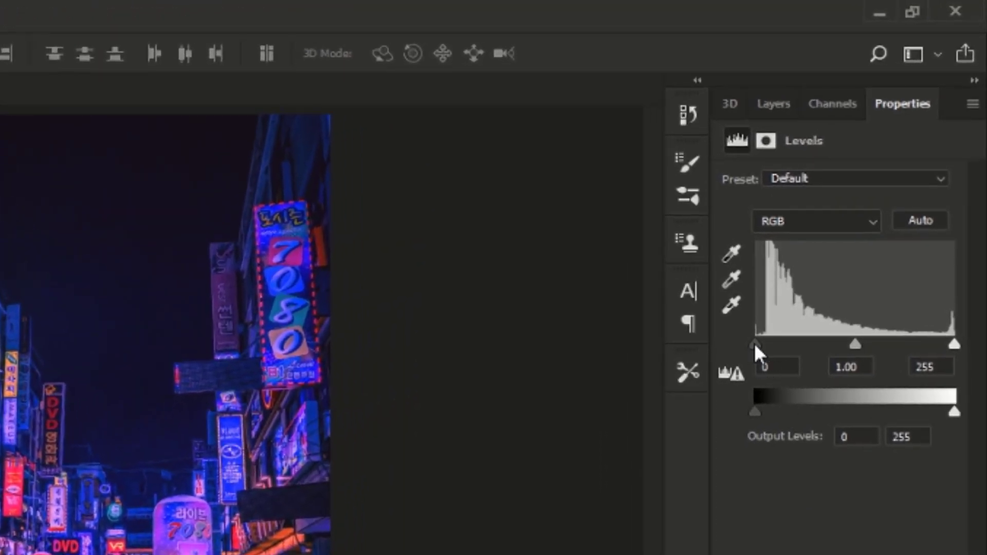
pyautogui.moveTo(755, 343); pyautogui.dragTo(768, 341)
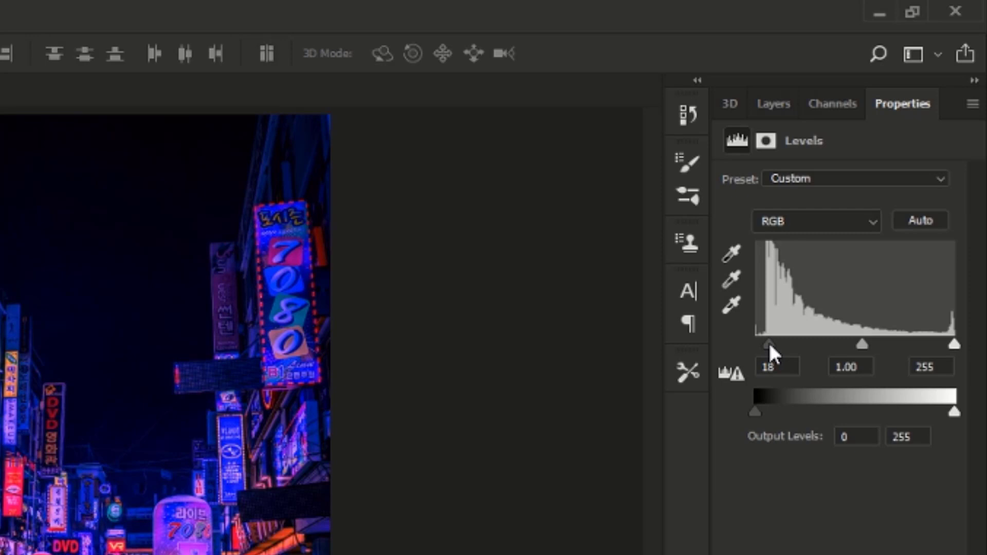
pyautogui.moveTo(768, 340); pyautogui.dragTo(761, 344)
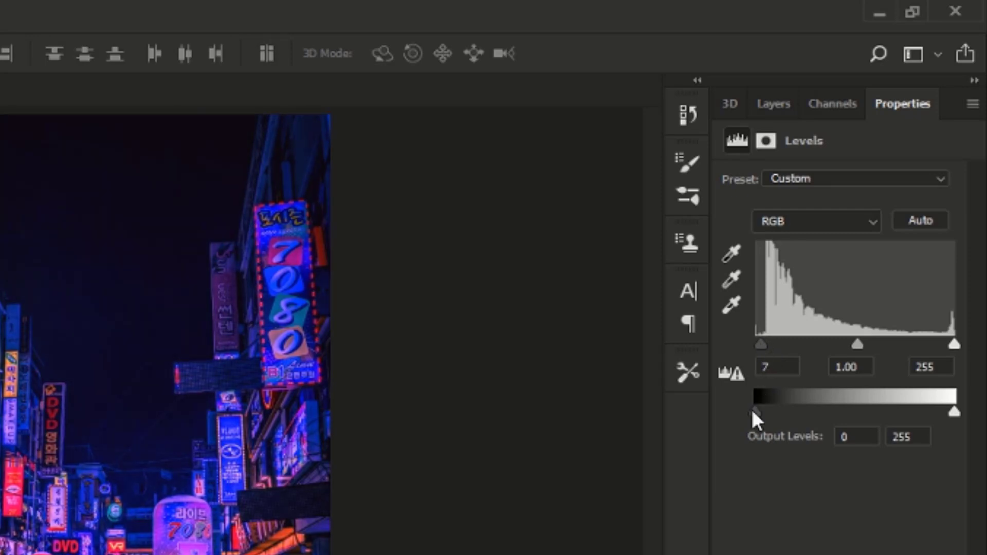
pyautogui.moveTo(754, 411); pyautogui.dragTo(758, 410)
pyautogui.click(781, 106)
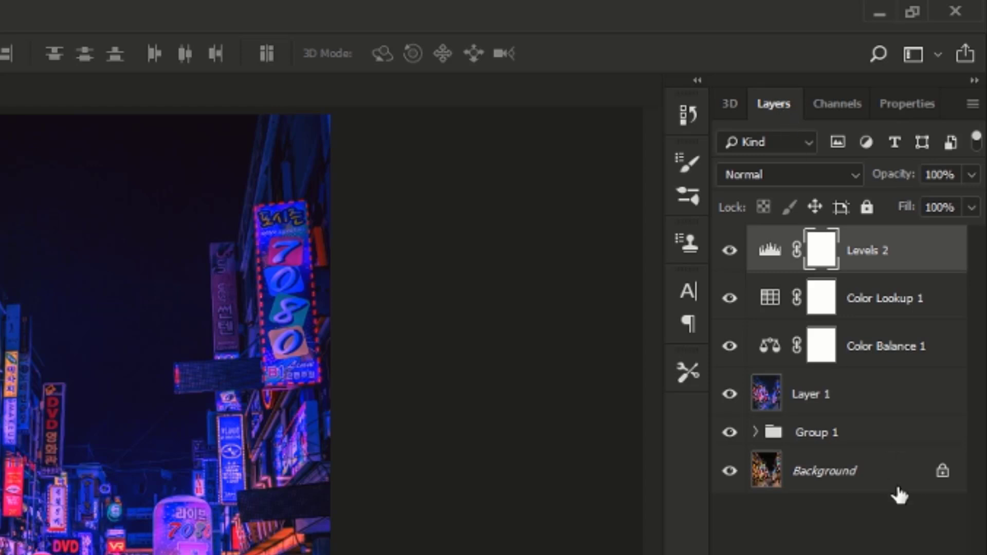
# - Group the new adjustment layers with Layer 1, then stamp all visible layers into a new layer on top
pyautogui.keyDown('shift'); pyautogui.click(871, 400); pyautogui.keyUp('shift')
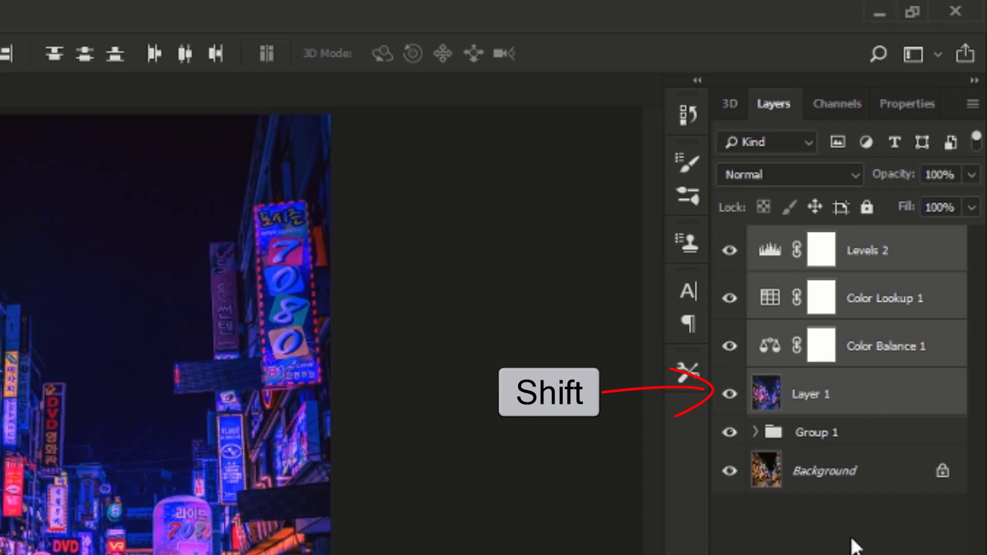
pyautogui.hotkey('ctrl', 'g')
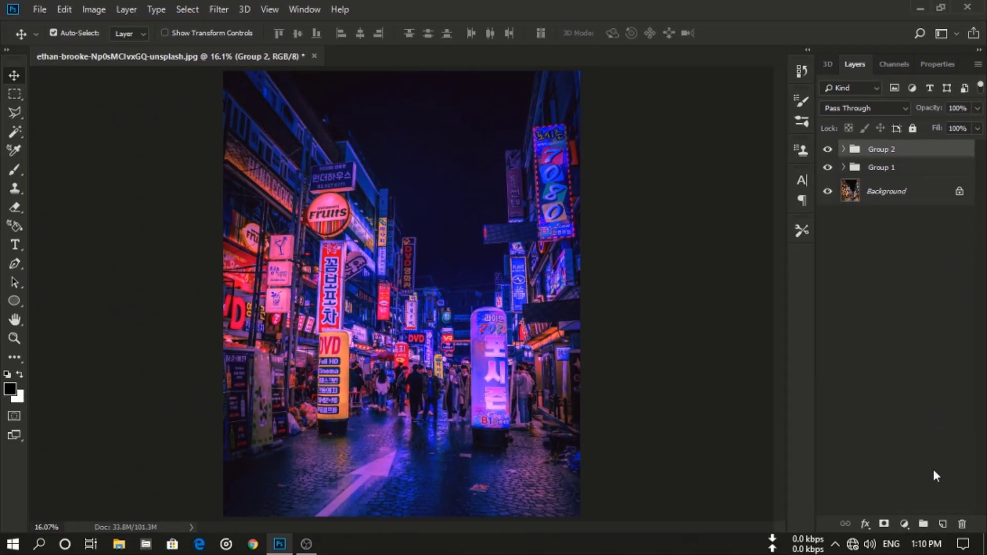
pyautogui.click(943, 523)
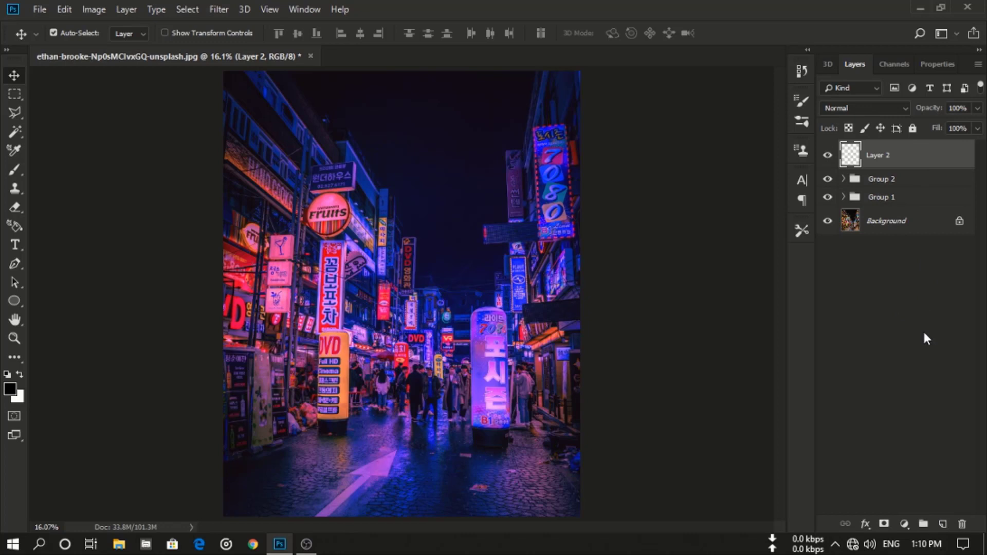
pyautogui.hotkey('ctrl', 'shift', 'alt', 'e')
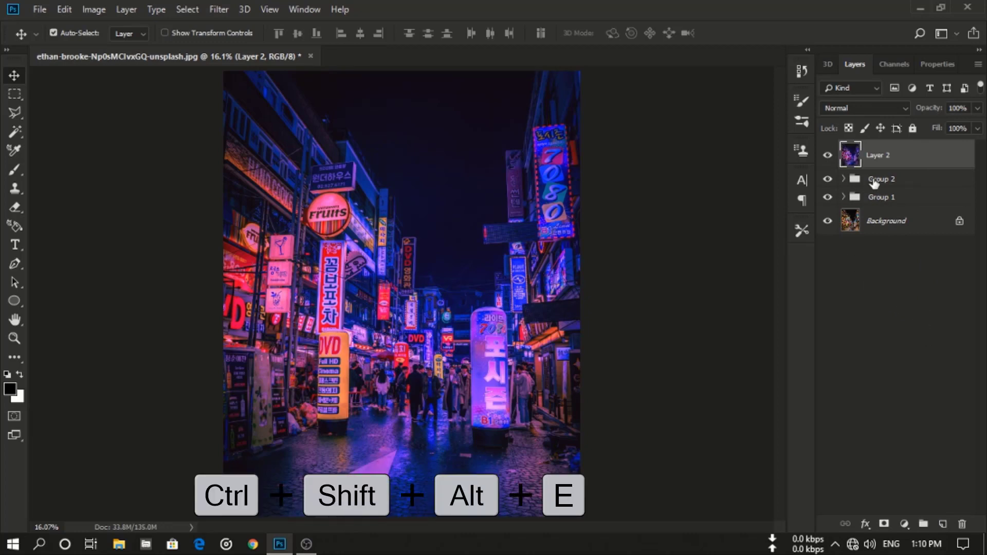
# - Open the Camera Raw Filter on the stamped layer and set Temperature to -13 and Tint to +17
pyautogui.click(219, 11)
pyautogui.click(234, 96)
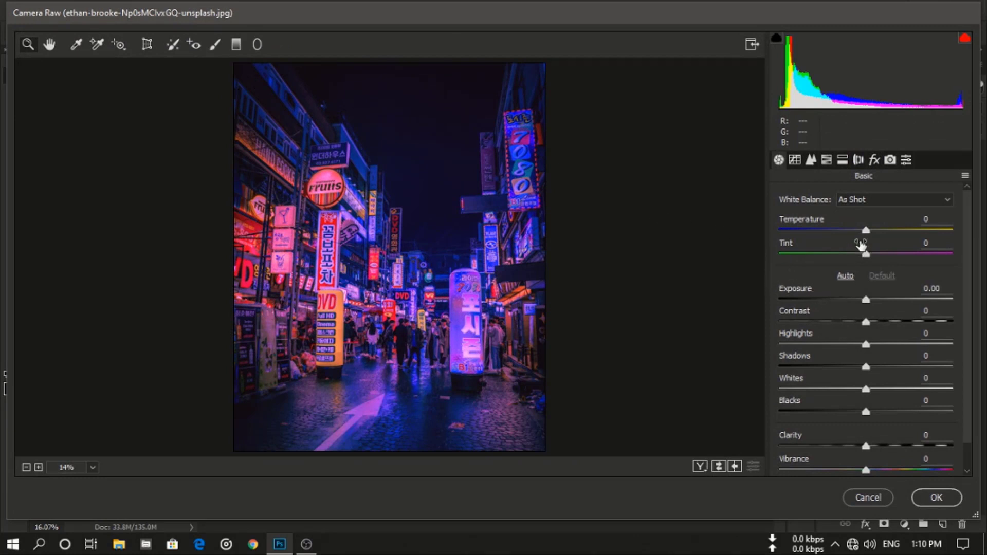
pyautogui.moveTo(867, 233); pyautogui.dragTo(882, 255)
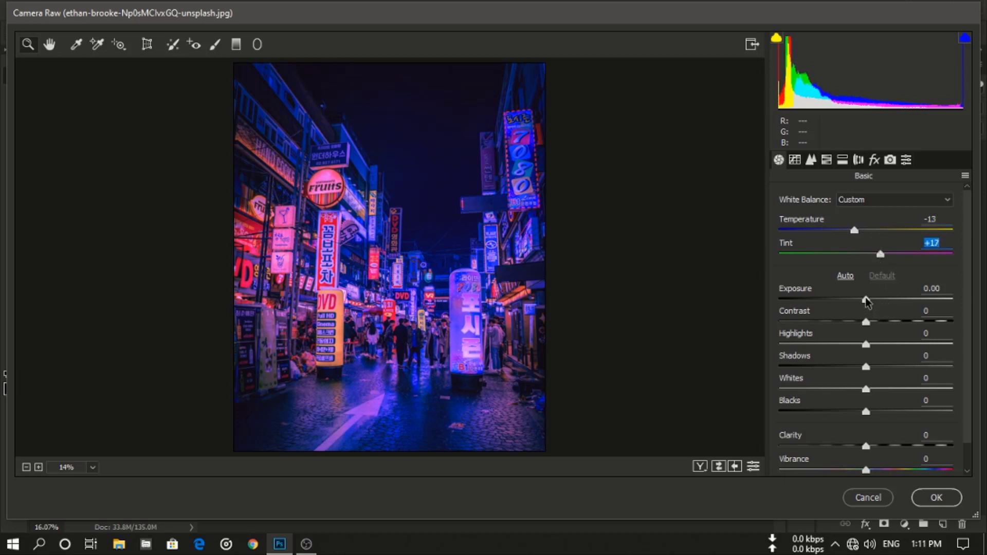
# - Set Highlights to +26, Shadows -9, Whites +26, Blacks -8, Clarity +13 and Vibrance +1
pyautogui.moveTo(866, 345); pyautogui.dragTo(858, 412)
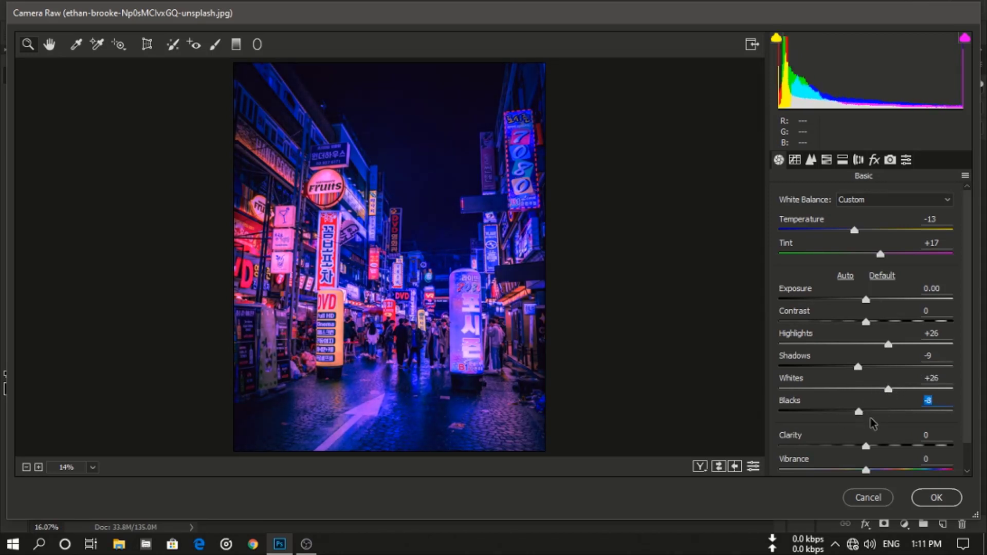
pyautogui.scroll(-1, 851, 431)
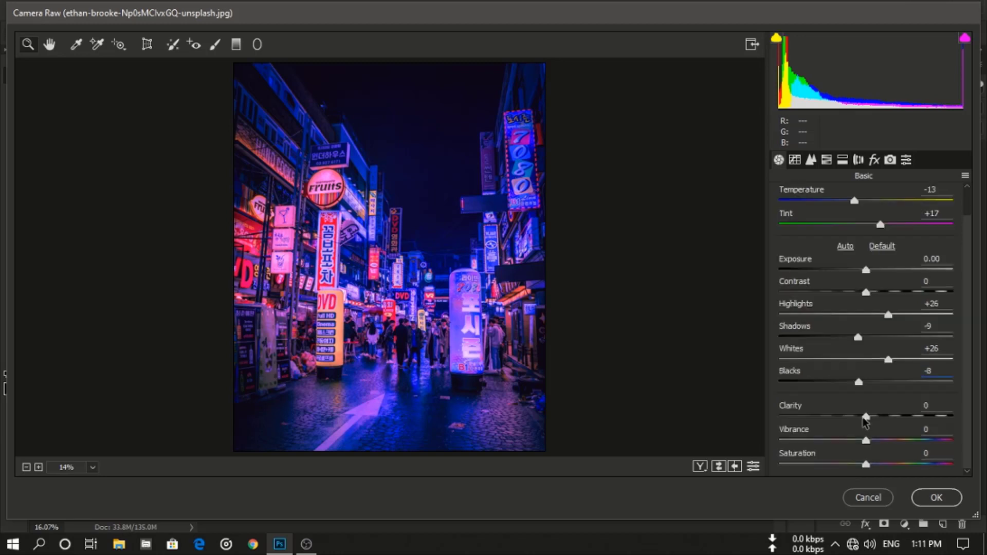
pyautogui.moveTo(867, 419); pyautogui.dragTo(872, 438)
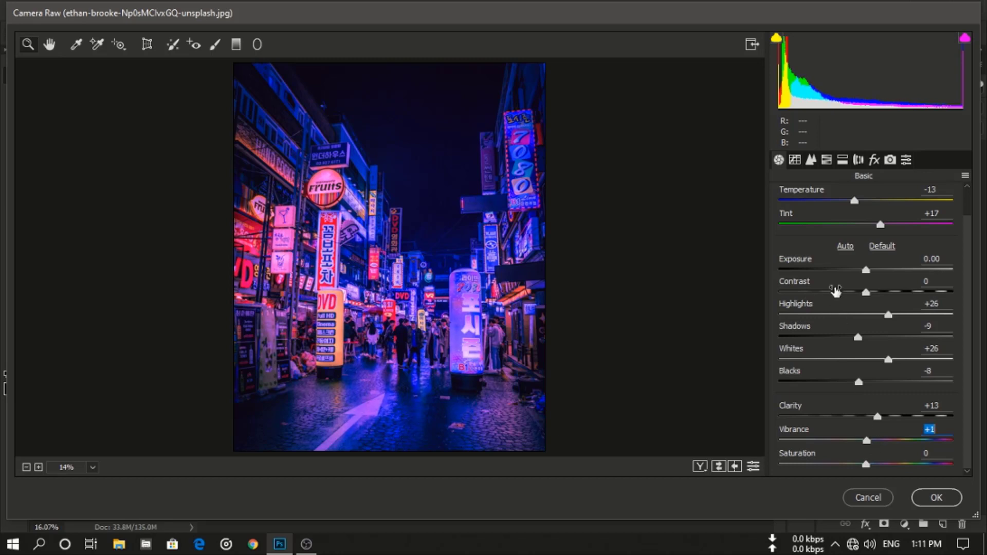
# - In the Detail settings, set sharpening Amount to 24 and noise reduction Luminance to 15
pyautogui.click(811, 160)
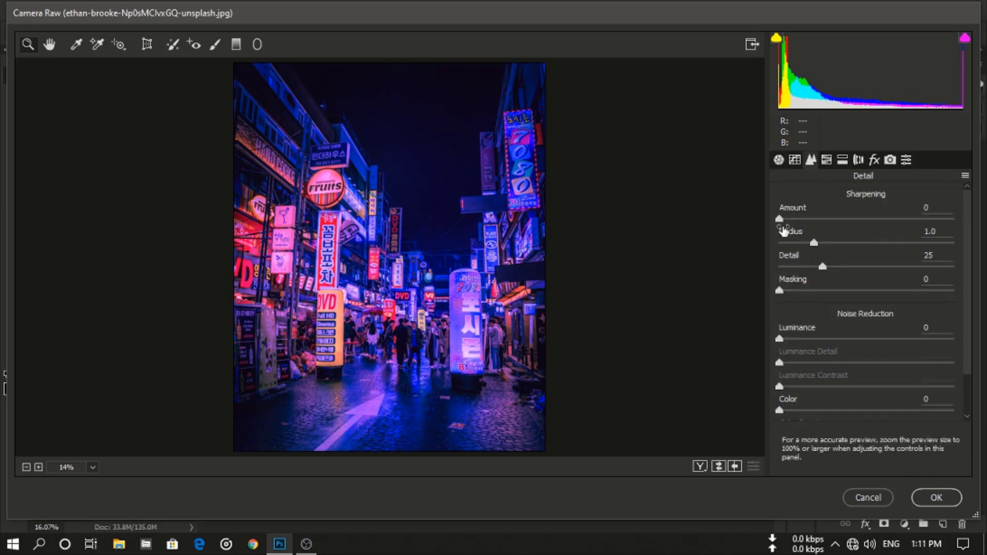
pyautogui.moveTo(780, 220); pyautogui.dragTo(790, 217)
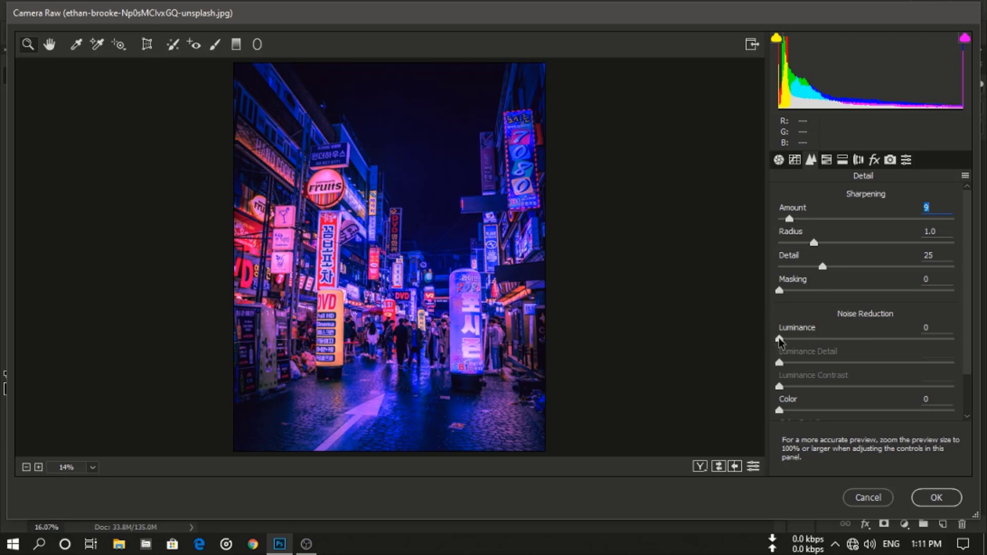
pyautogui.moveTo(779, 340); pyautogui.dragTo(808, 340)
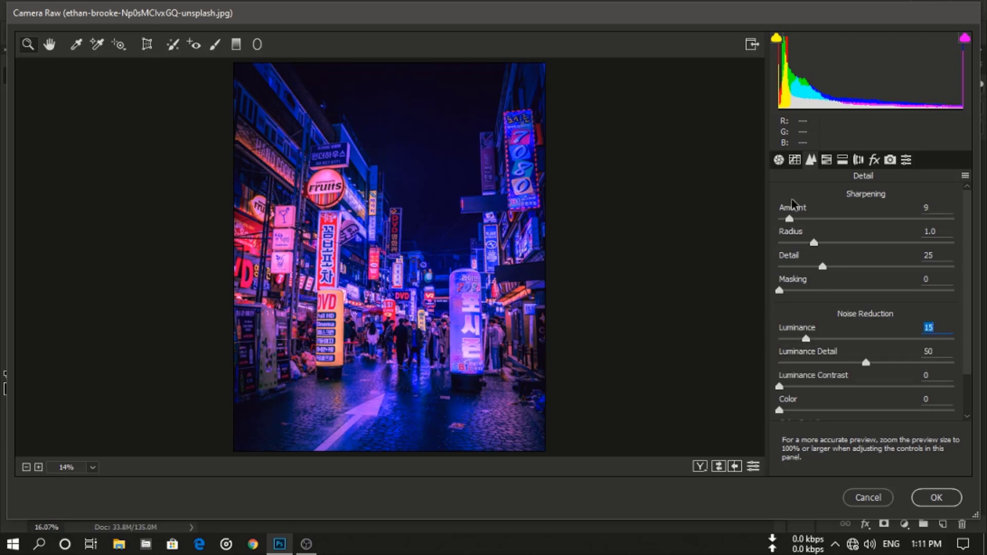
pyautogui.moveTo(790, 219); pyautogui.dragTo(808, 221)
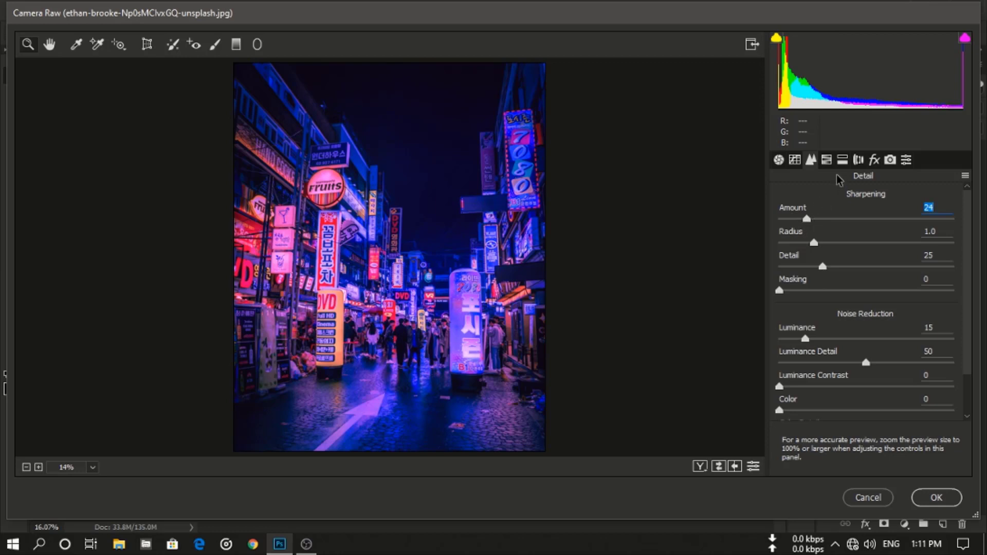
# - In the HSL adjustments, shift the Reds hue to -27
pyautogui.click(828, 161)
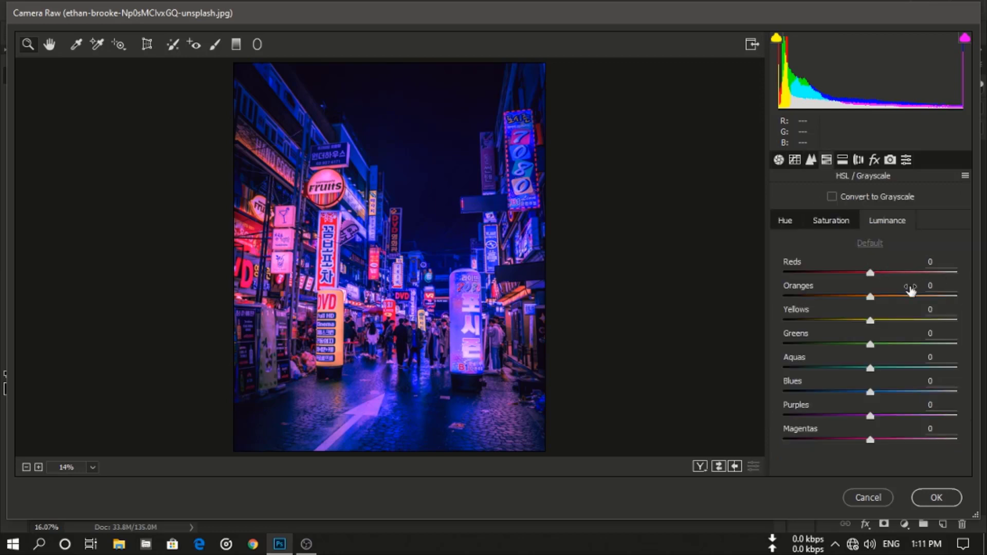
pyautogui.moveTo(870, 274); pyautogui.dragTo(847, 277)
pyautogui.click(830, 225)
pyautogui.click(796, 223)
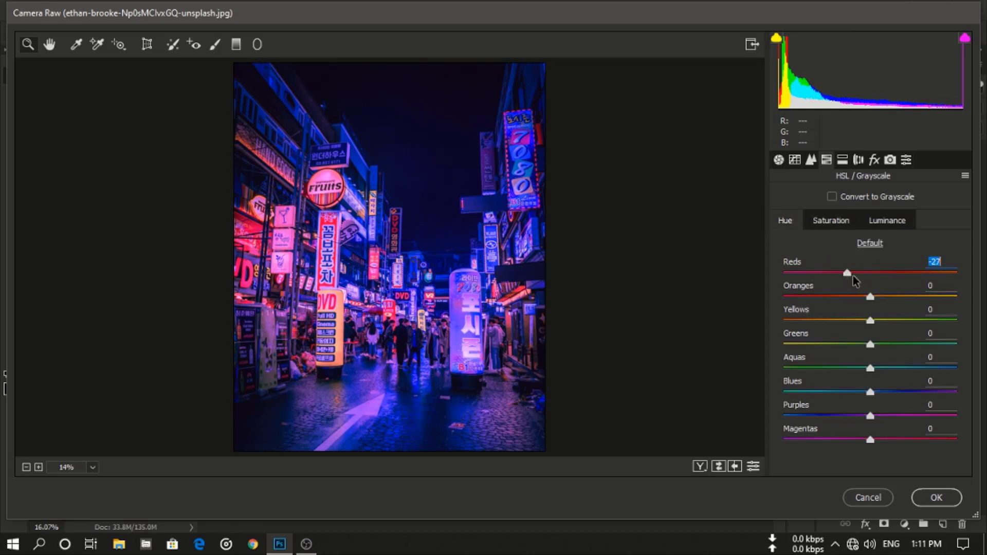
# - Set the Aquas luminance to -23, Aquas saturation to +27 and Aquas hue to +24
pyautogui.click(897, 222)
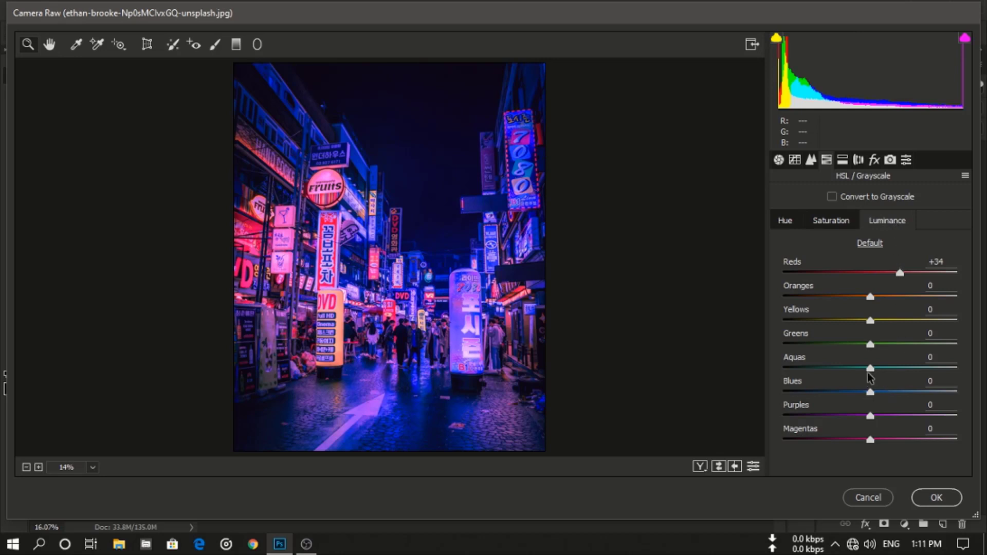
pyautogui.moveTo(870, 371); pyautogui.dragTo(853, 371)
pyautogui.click(835, 223)
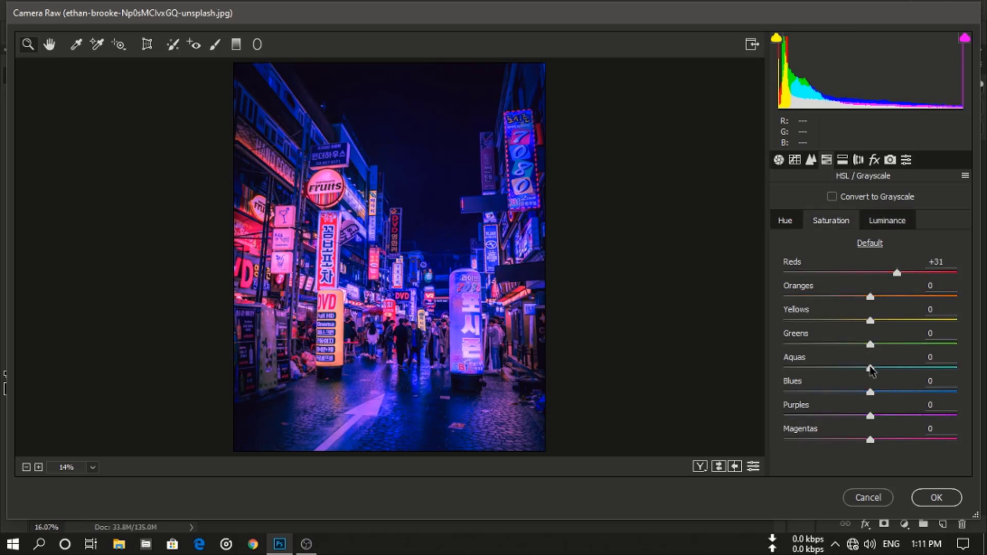
pyautogui.moveTo(871, 369); pyautogui.dragTo(893, 370)
pyautogui.click(791, 221)
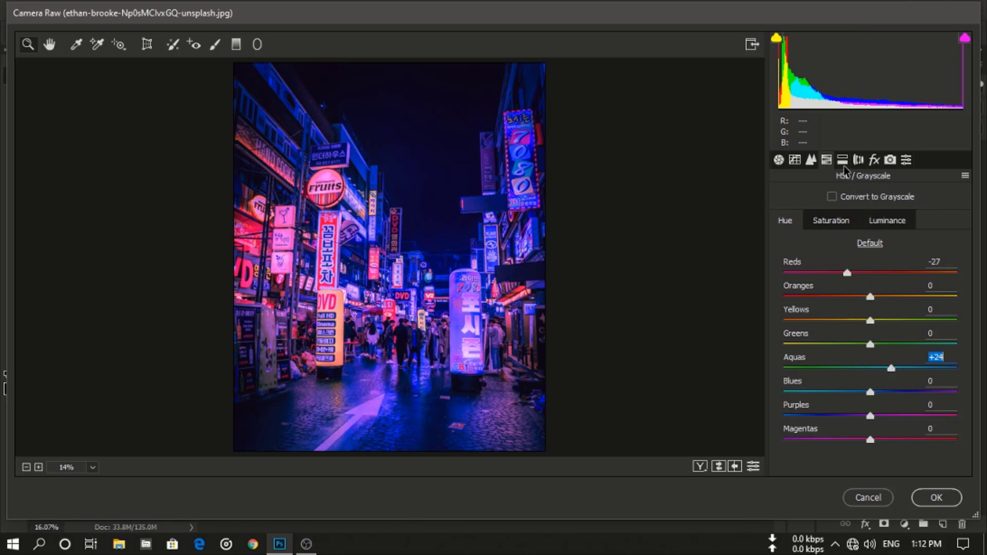
# - Add film grain with an Amount of 10 in the Effects settings
pyautogui.click(874, 161)
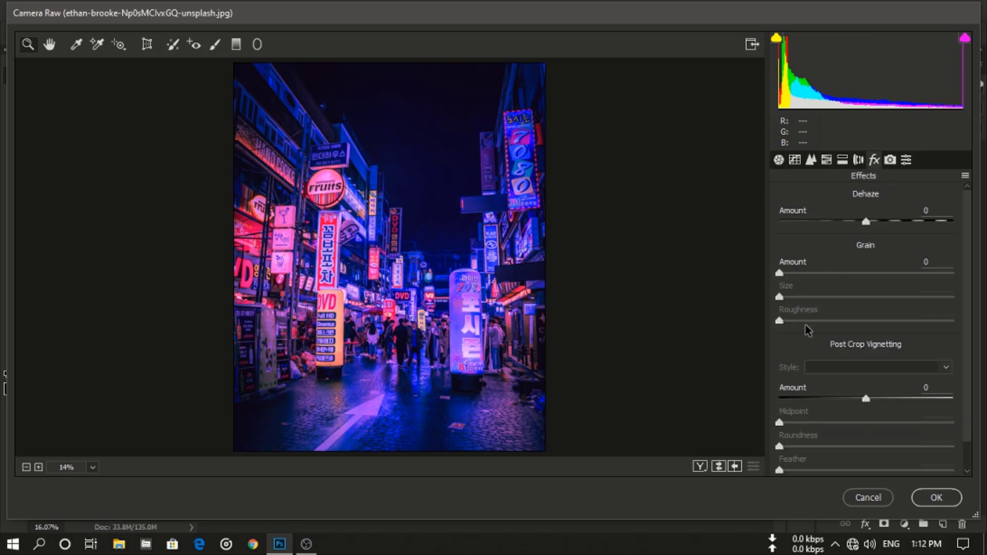
pyautogui.moveTo(780, 275); pyautogui.dragTo(796, 279)
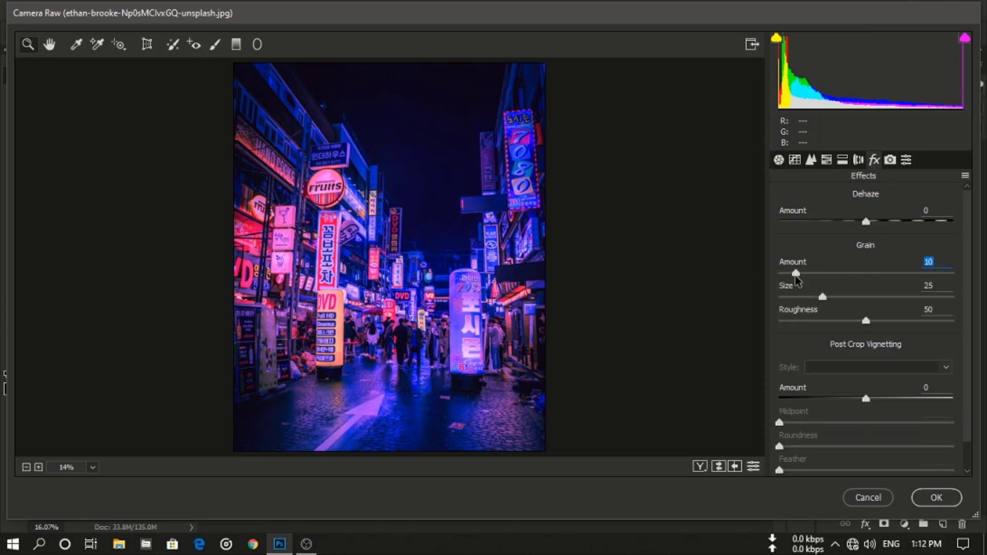
# - Lower the Oranges hue, raise Oranges saturation to +57, darken Oranges luminance, and apply the Camera Raw filter
pyautogui.click(826, 160)
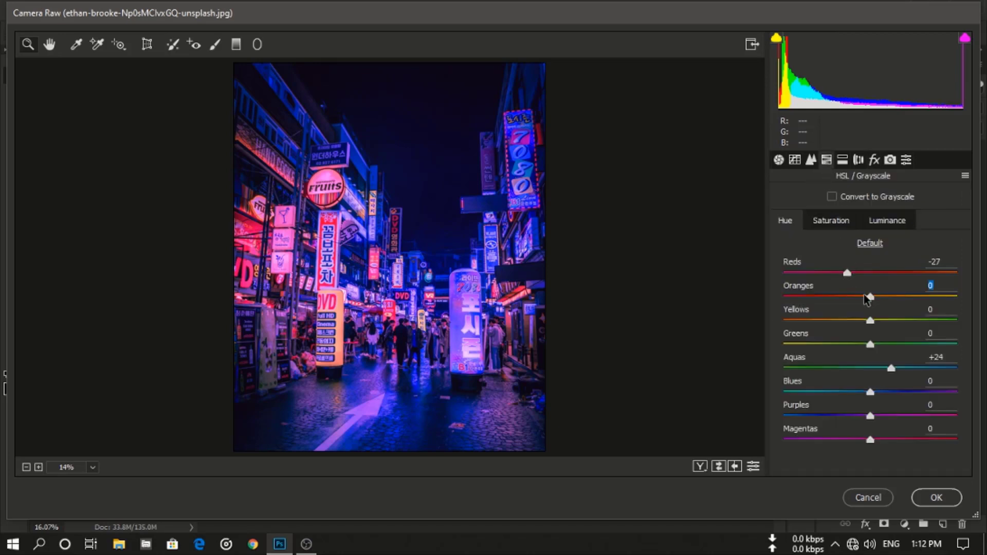
pyautogui.moveTo(867, 299); pyautogui.dragTo(824, 301)
pyautogui.click(841, 225)
pyautogui.moveTo(870, 297); pyautogui.dragTo(929, 298)
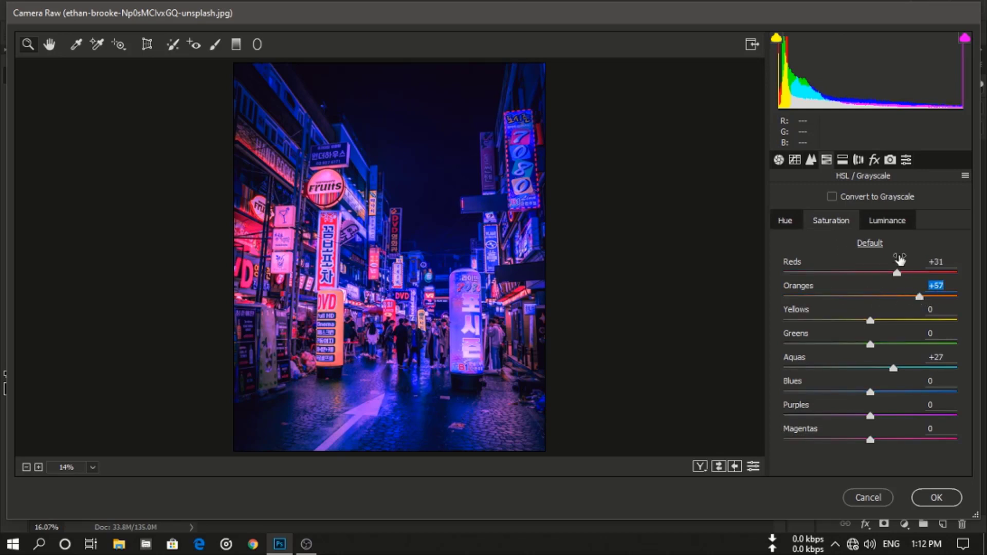
pyautogui.click(889, 224)
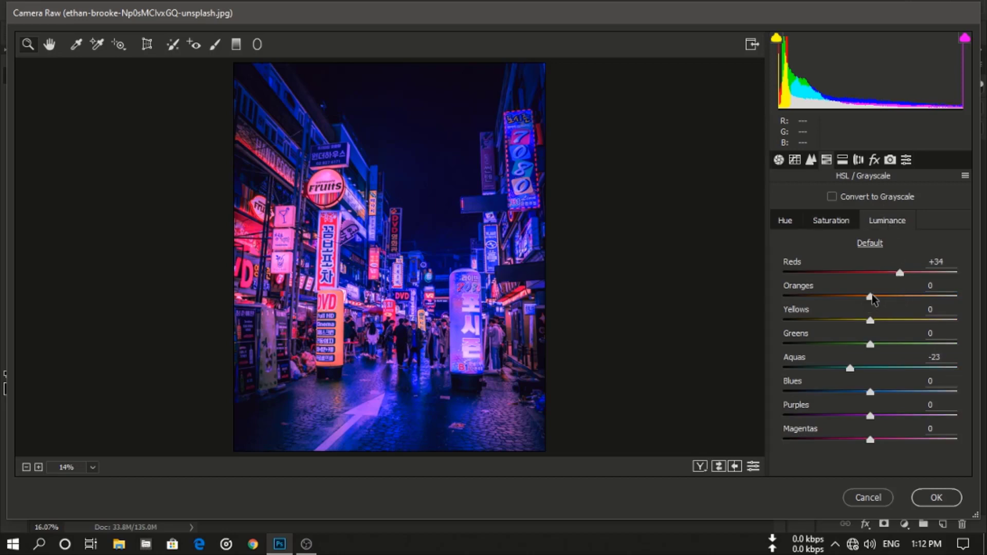
pyautogui.moveTo(870, 297); pyautogui.dragTo(850, 298)
pyautogui.click(934, 501)
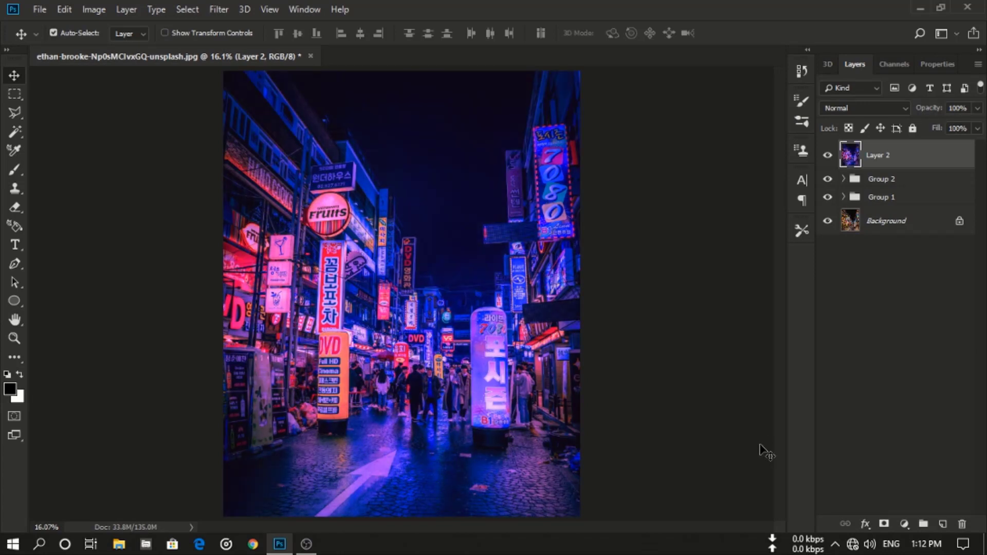
# - Hide the stamped layer and the adjustment layers one by one to compare each grading stage with the original
pyautogui.click(827, 156)
pyautogui.click(844, 179)
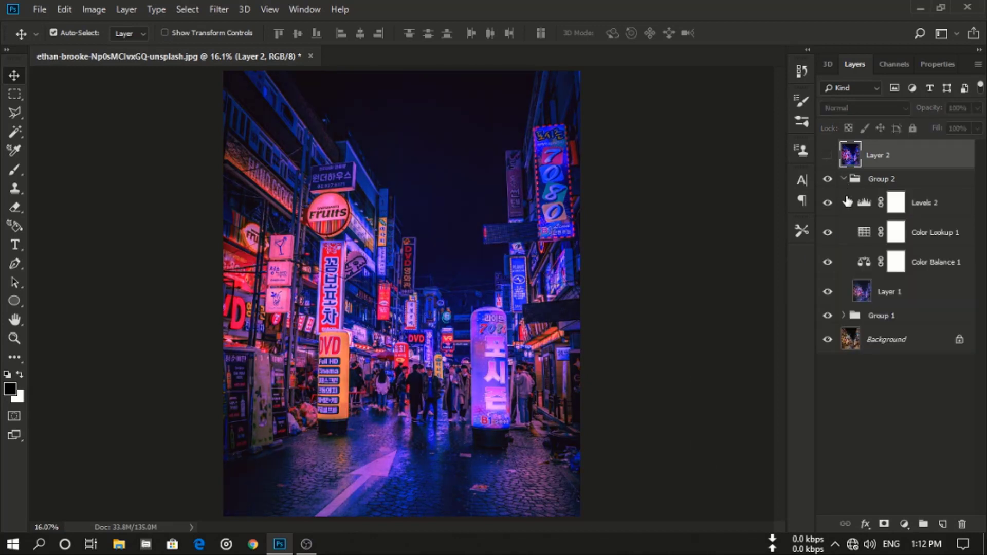
pyautogui.click(827, 232)
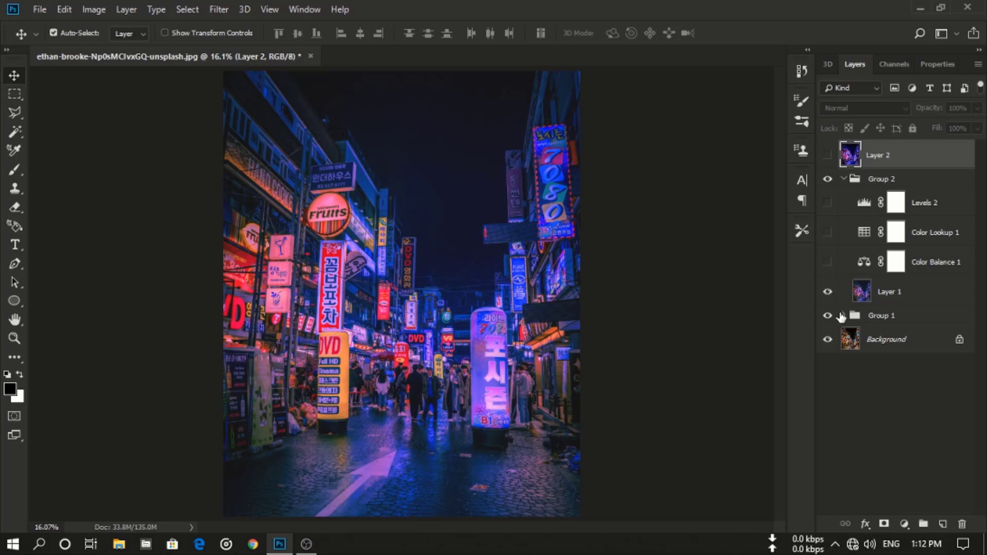
pyautogui.click(827, 292)
pyautogui.click(843, 316)
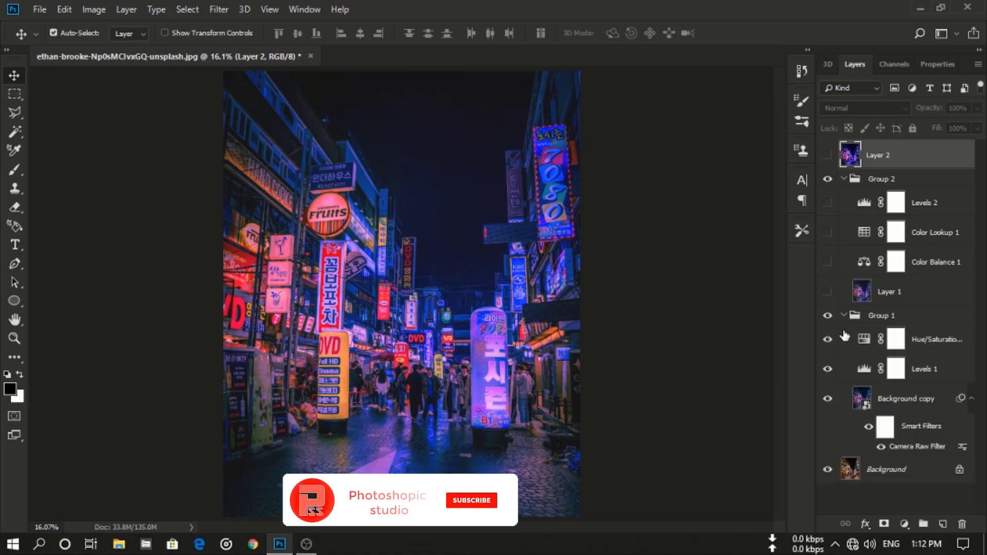
pyautogui.click(828, 340)
pyautogui.click(827, 369)
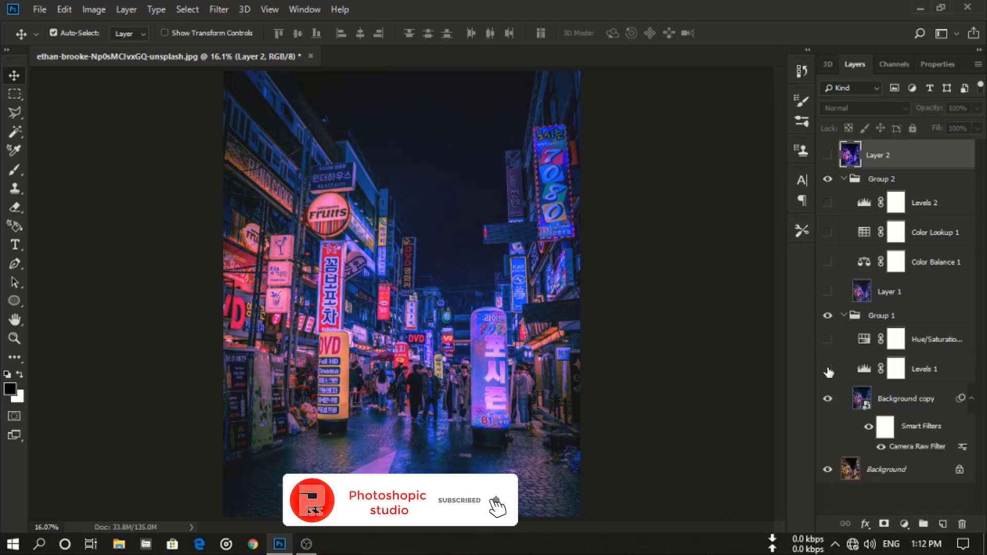
pyautogui.click(828, 399)
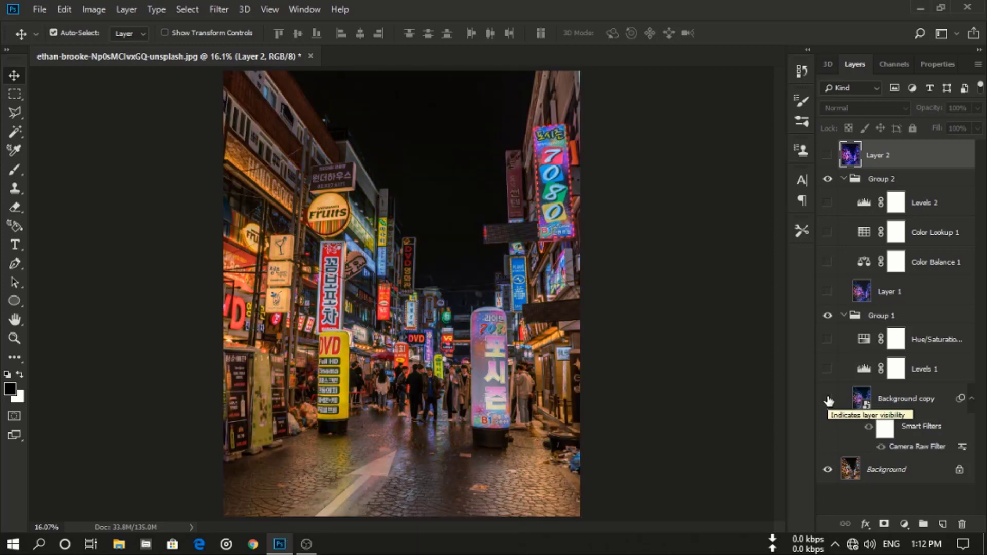
# - Turn visibility back on for all the hidden adjustment layers and the stamped layer
pyautogui.click(827, 399)
pyautogui.click(828, 369)
pyautogui.click(827, 339)
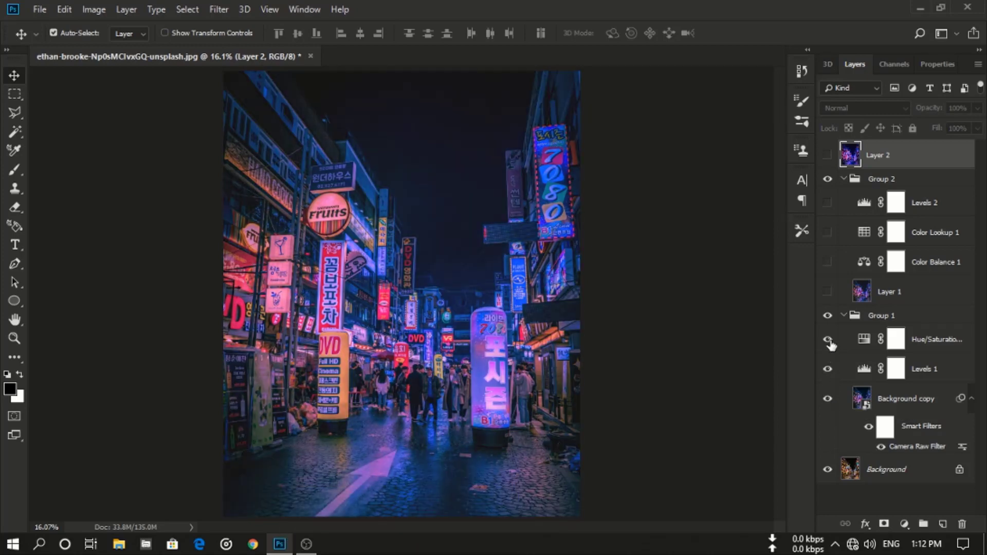
pyautogui.moveTo(829, 274); pyautogui.dragTo(826, 207)
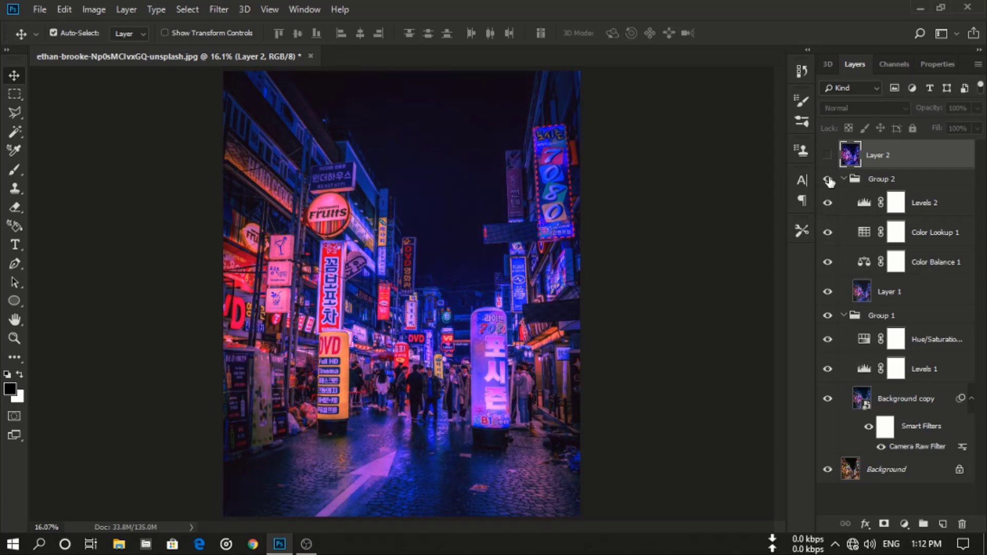
pyautogui.click(825, 156)
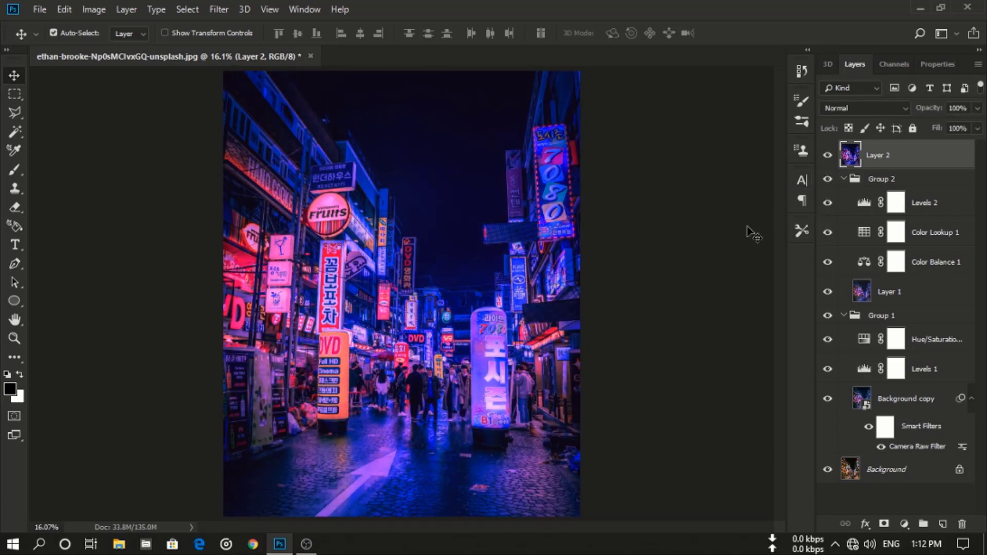